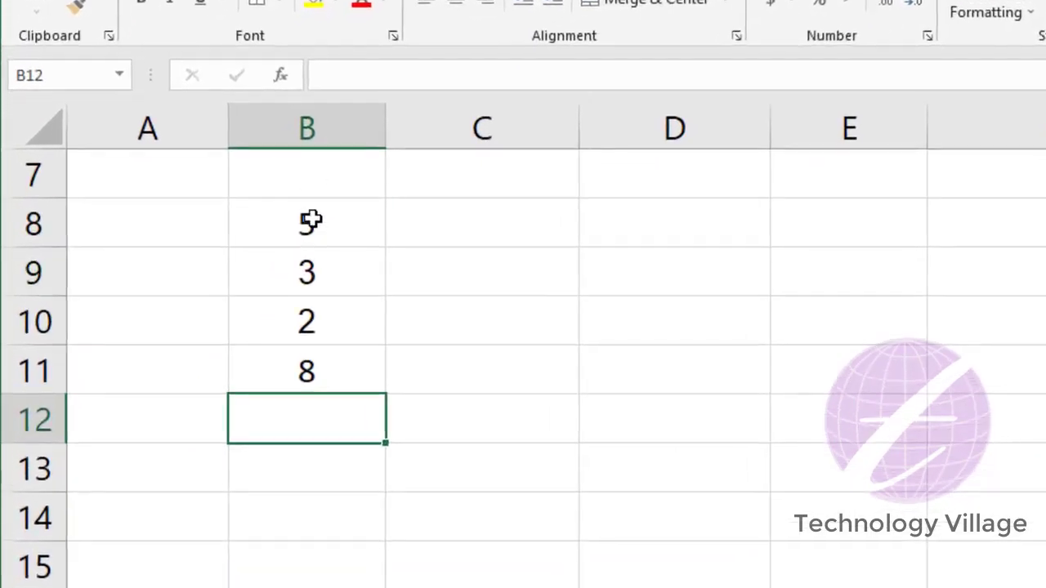
Add the four column B values by entering the formula =B8+B9+B10+B11 in cell B12.
left_click_drag(213, 244, 223, 345)
left_click(317, 227)
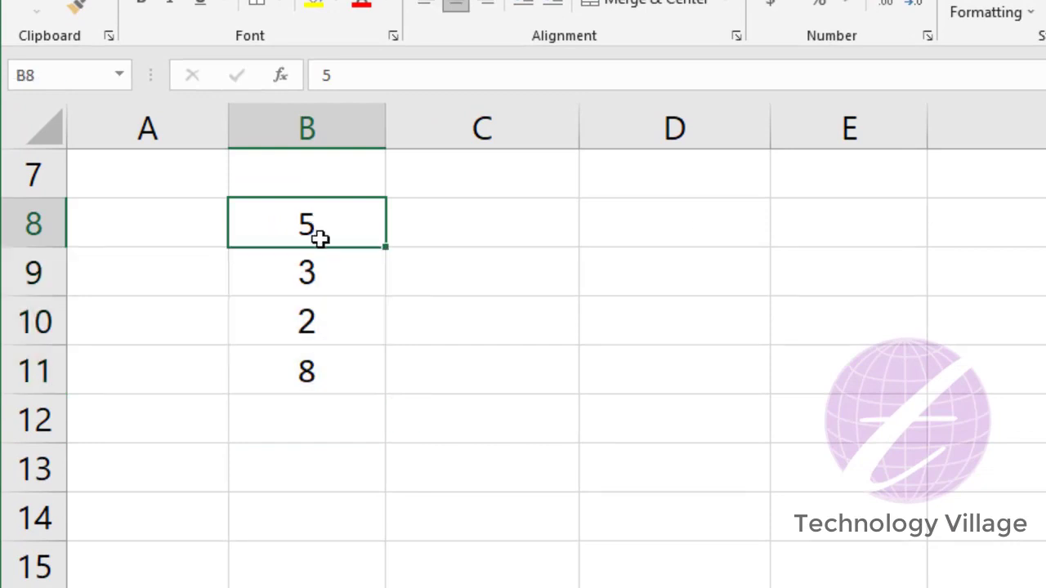
left_click(326, 408)
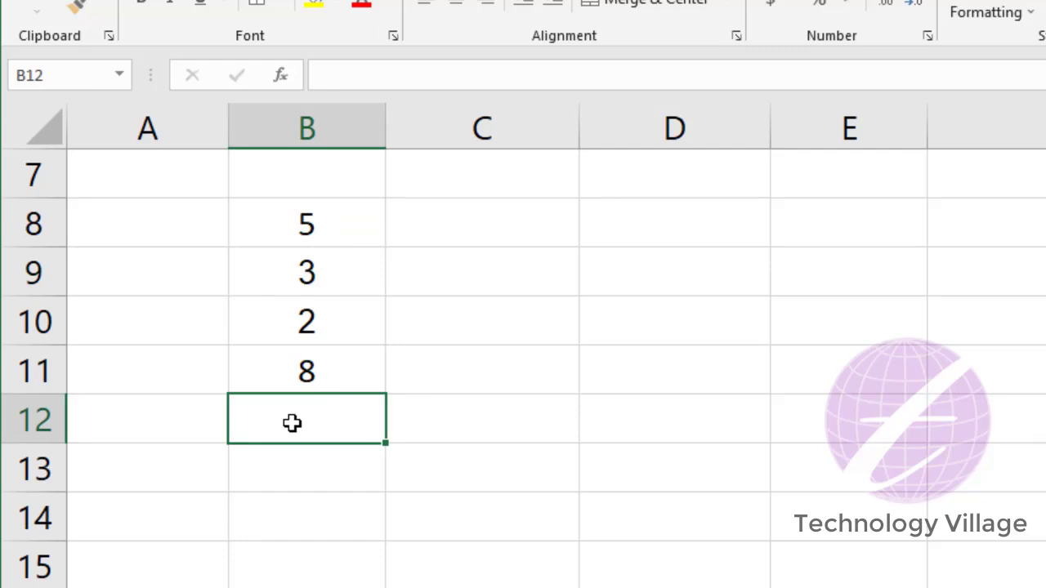
type("=")
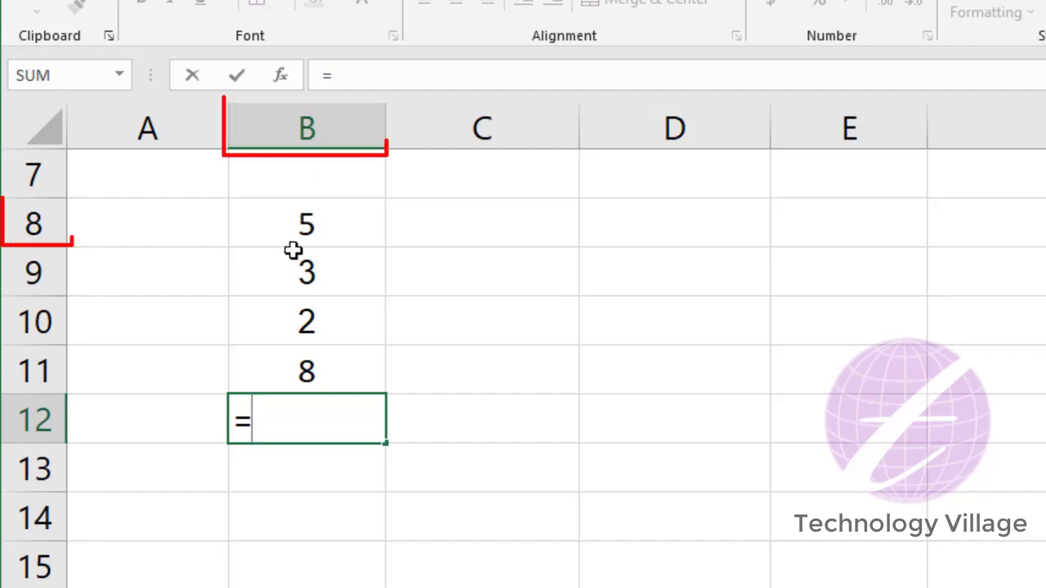
type("b")
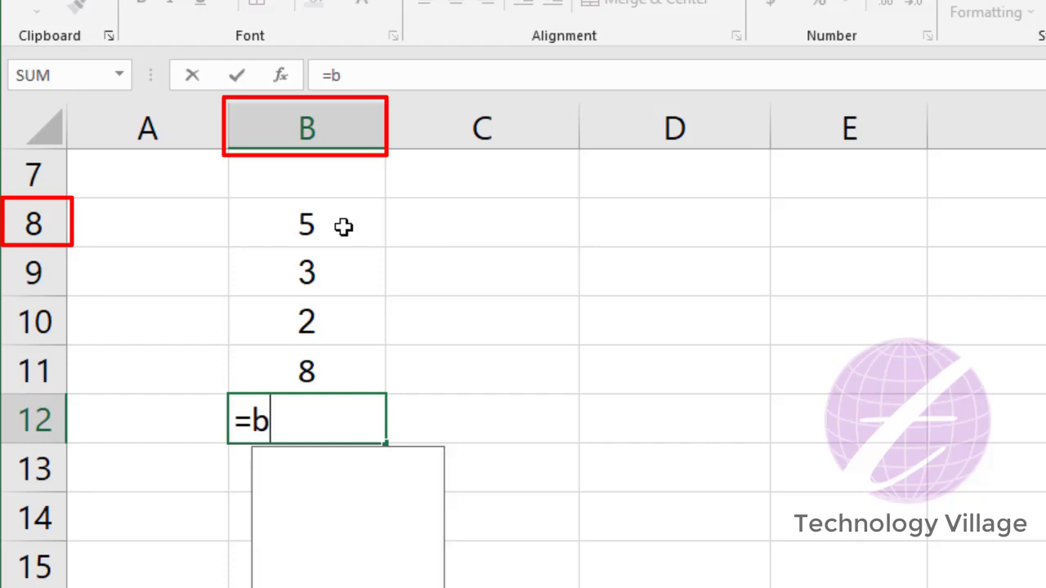
type("8")
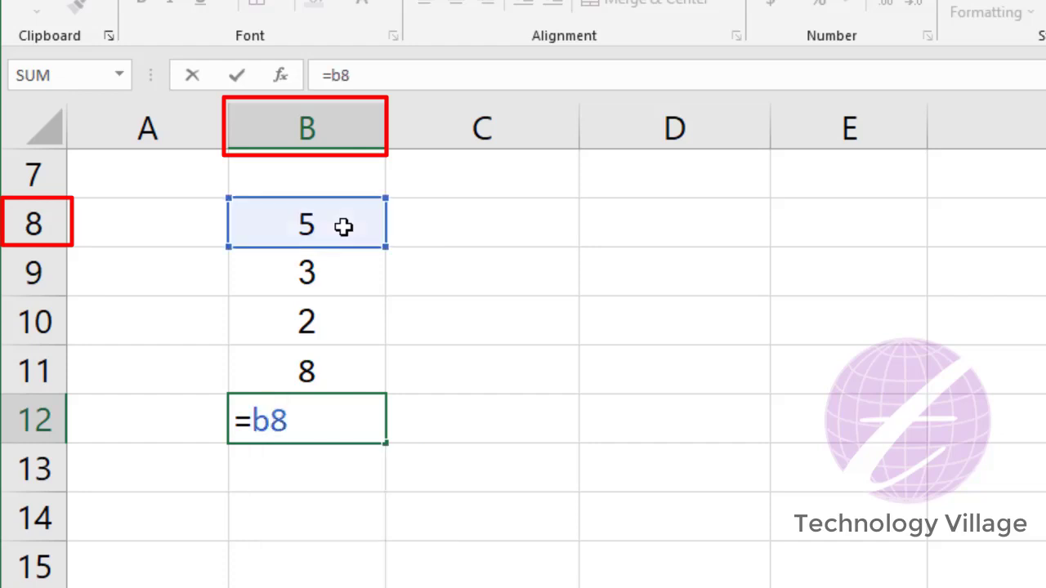
type("+")
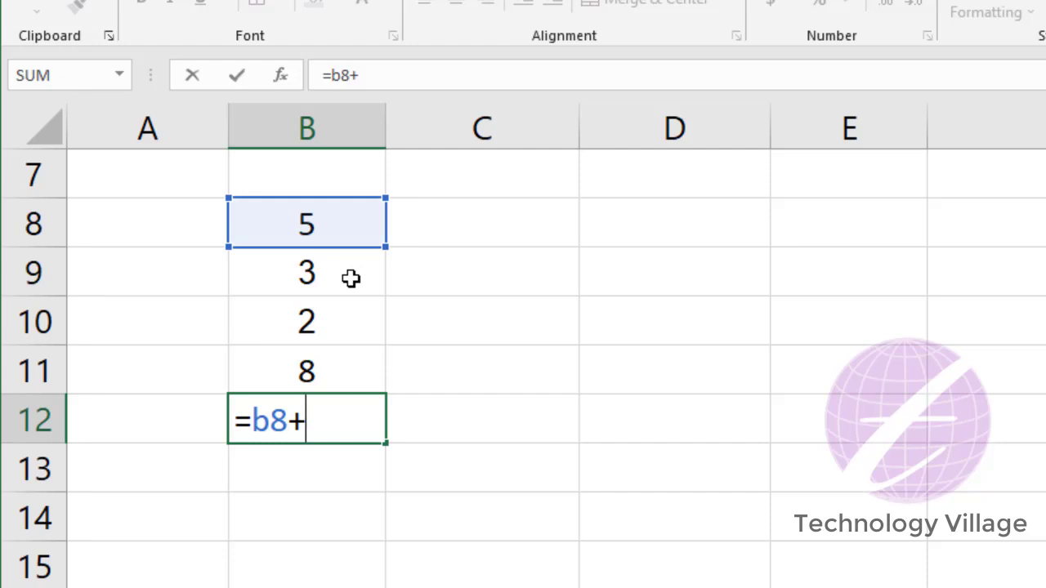
type("b9")
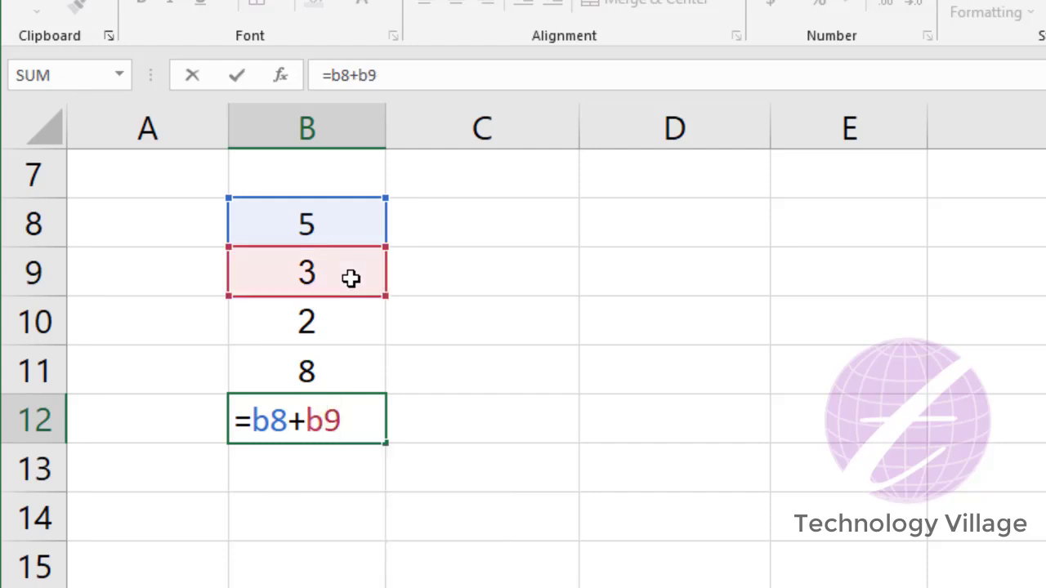
type("+b10+")
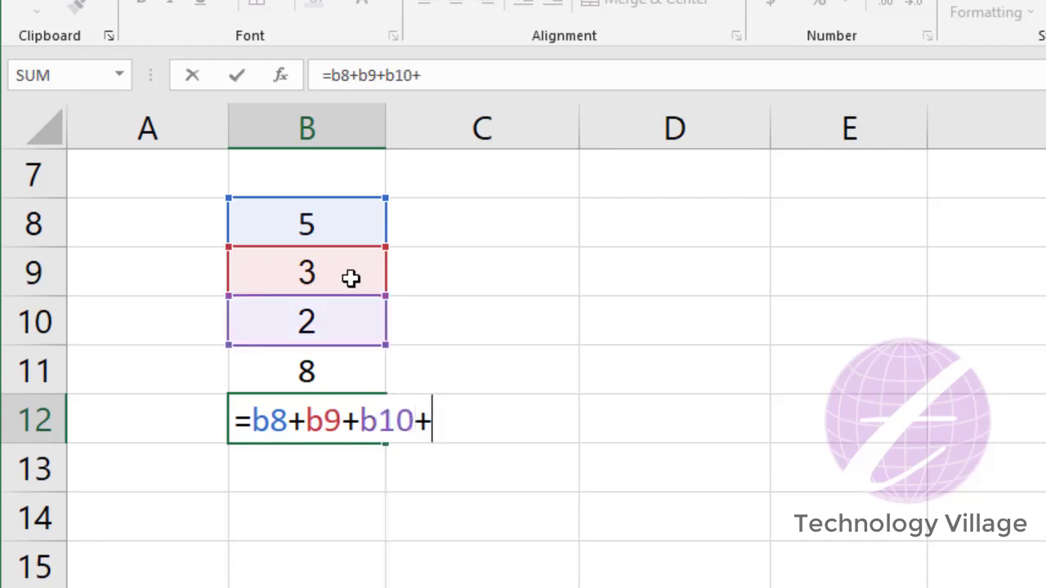
type("b11")
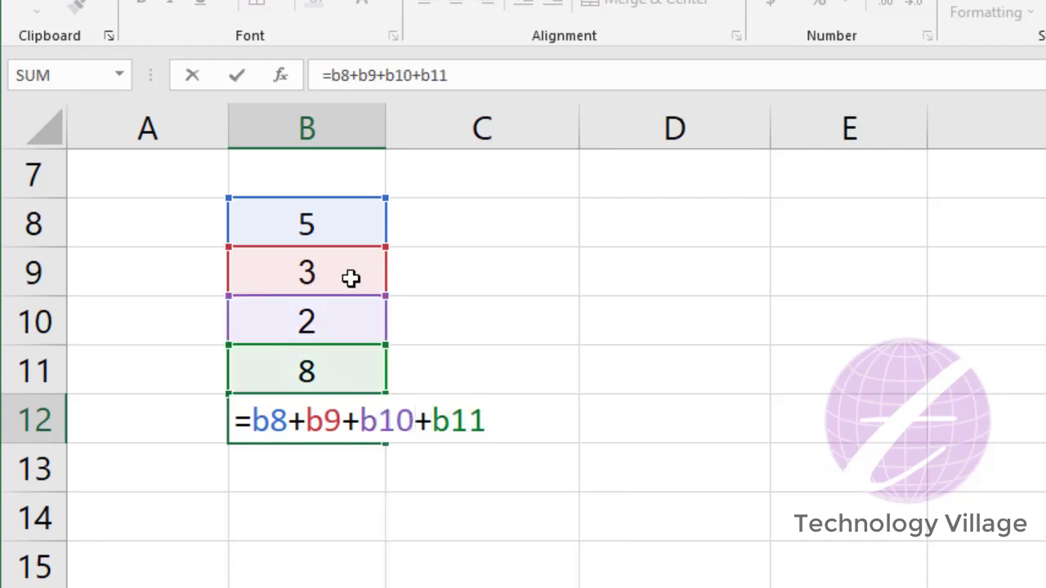
key("Return")
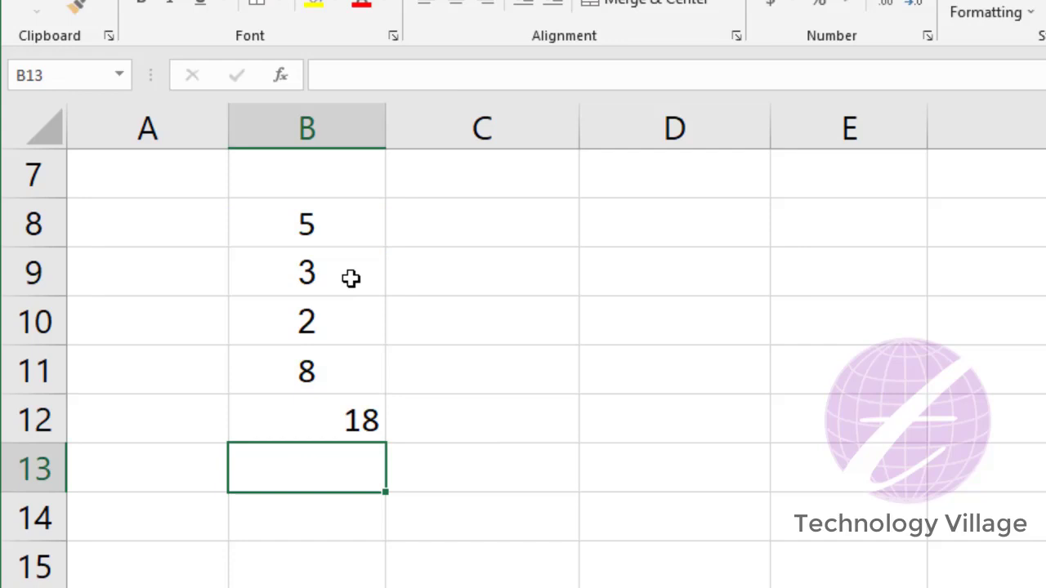
Review the addition formula in cell B12 and the range B8:B11 that it adds.
left_click(360, 420)
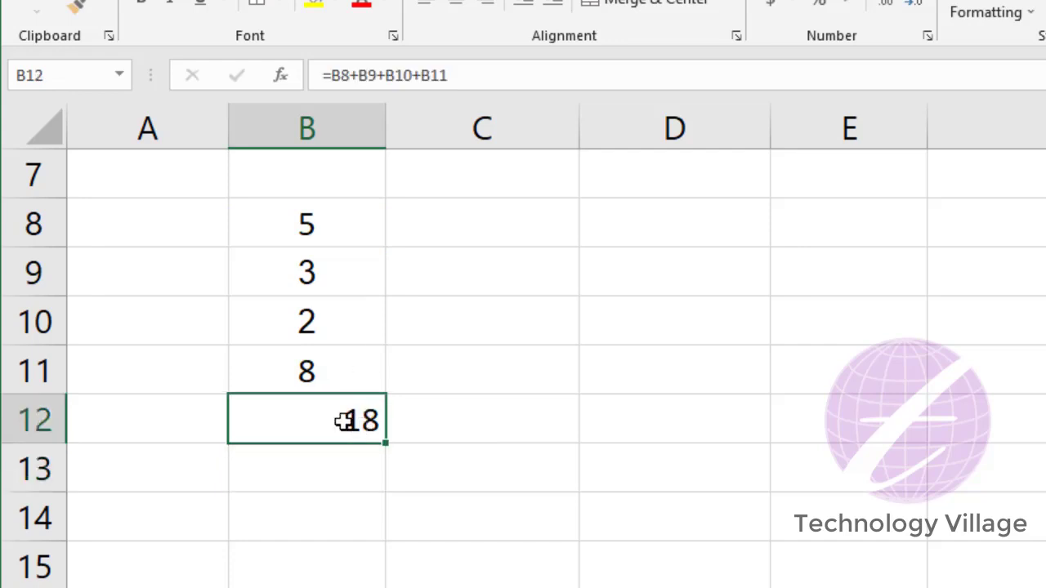
left_click(301, 227)
left_click_drag(313, 286, 310, 362)
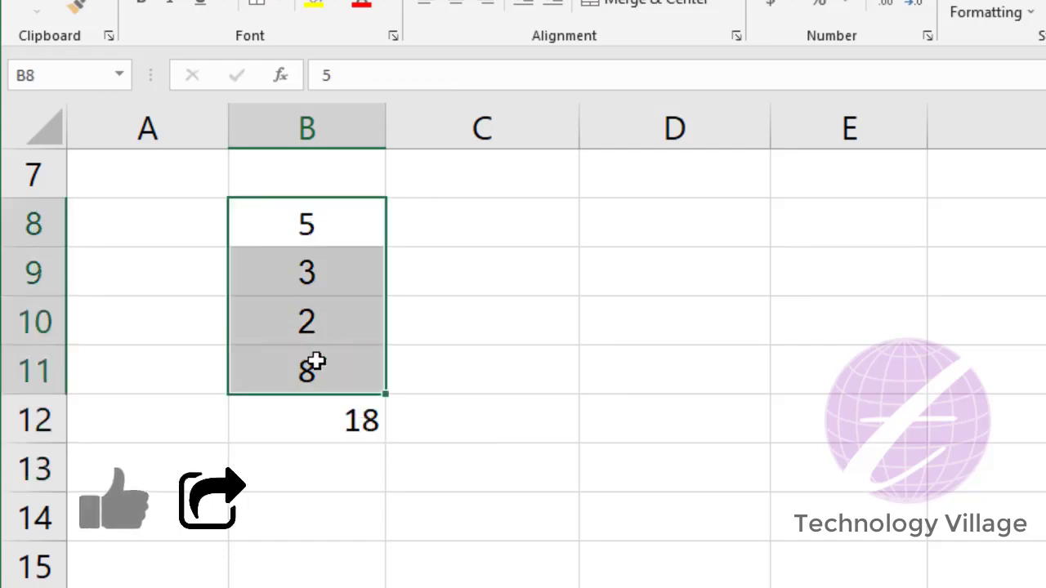
Clear cell B12 and total the values above it with the formula =SUM(B8:B11).
left_click(362, 413)
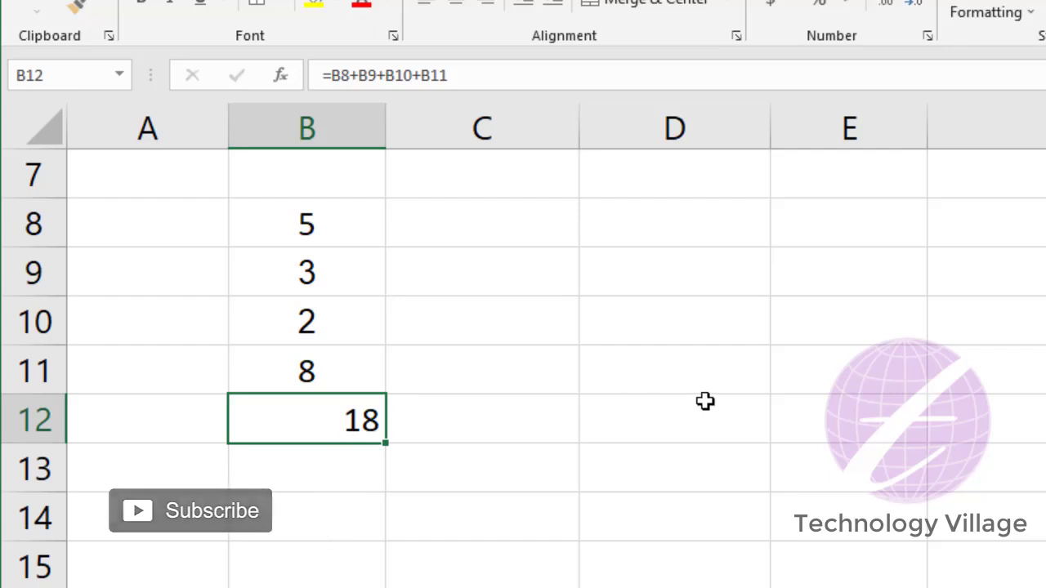
key("Delete")
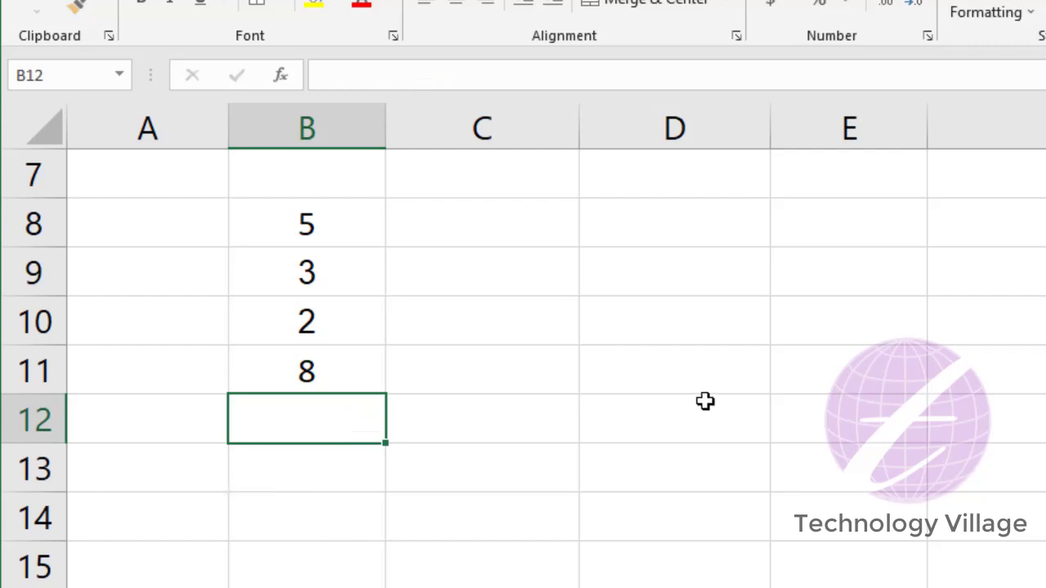
type("=sum")
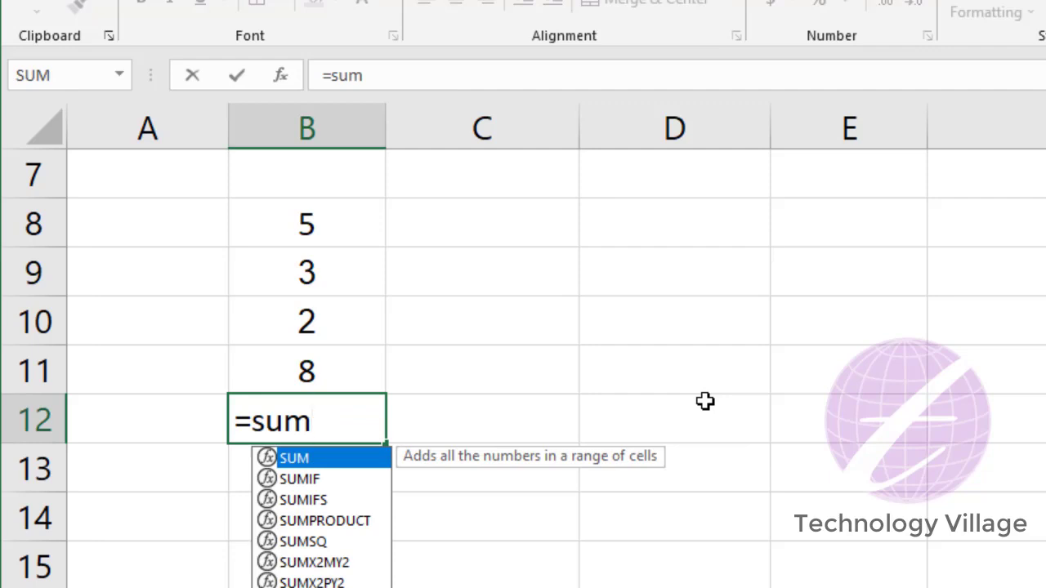
type("(")
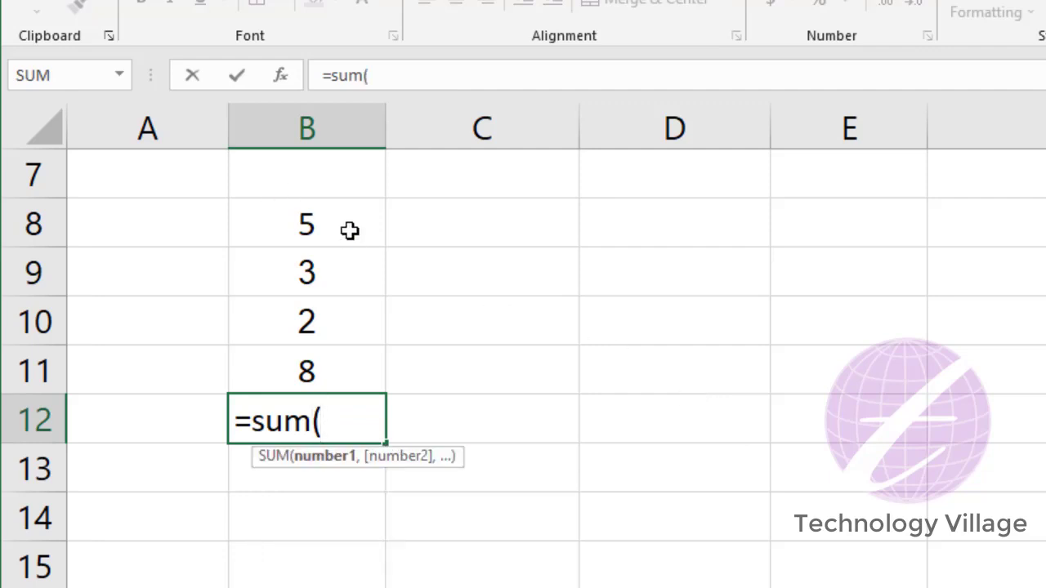
type("b8")
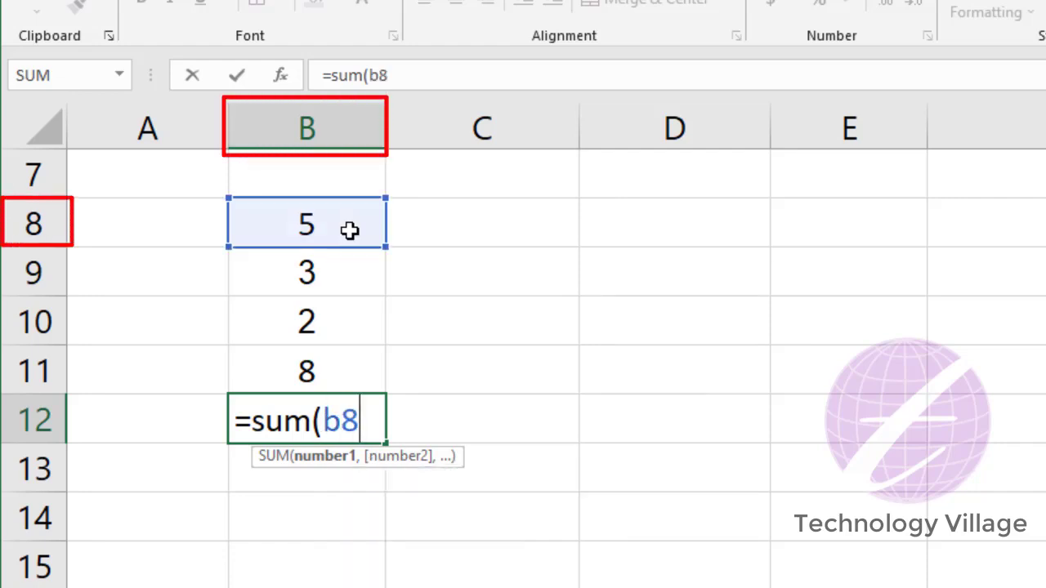
type(":")
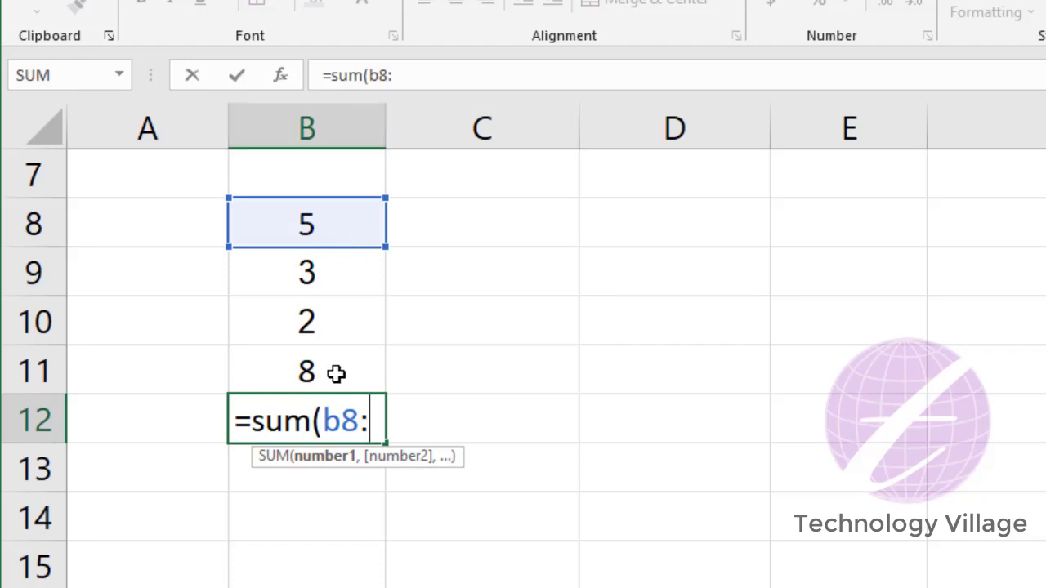
type("b")
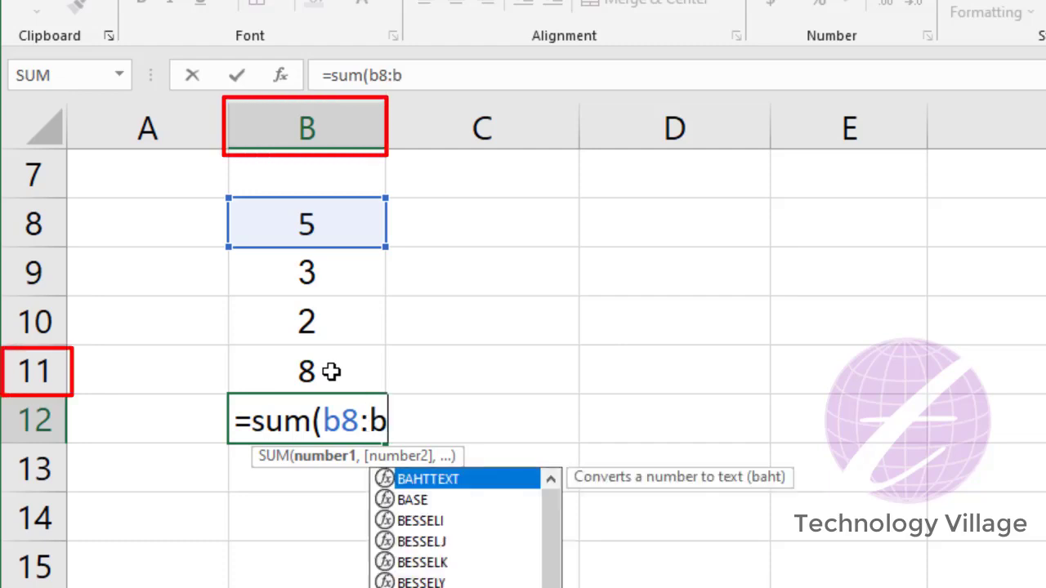
type("11)")
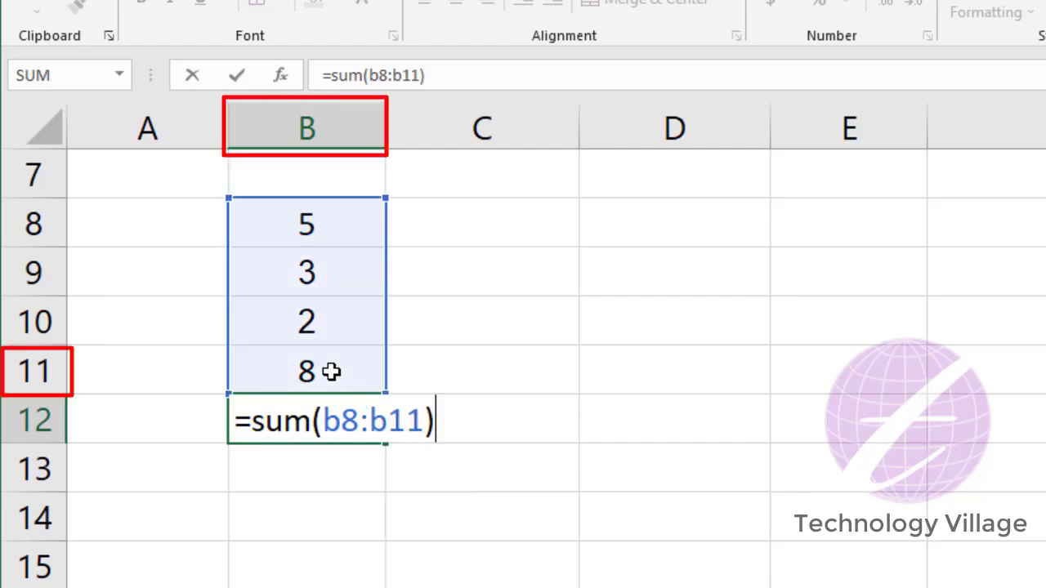
key("Return")
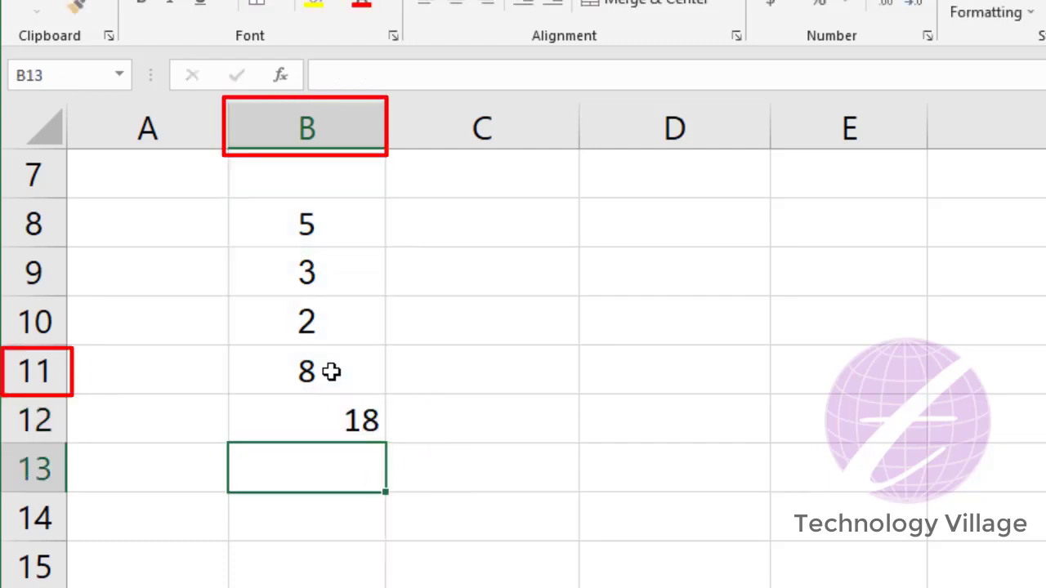
left_click(343, 419)
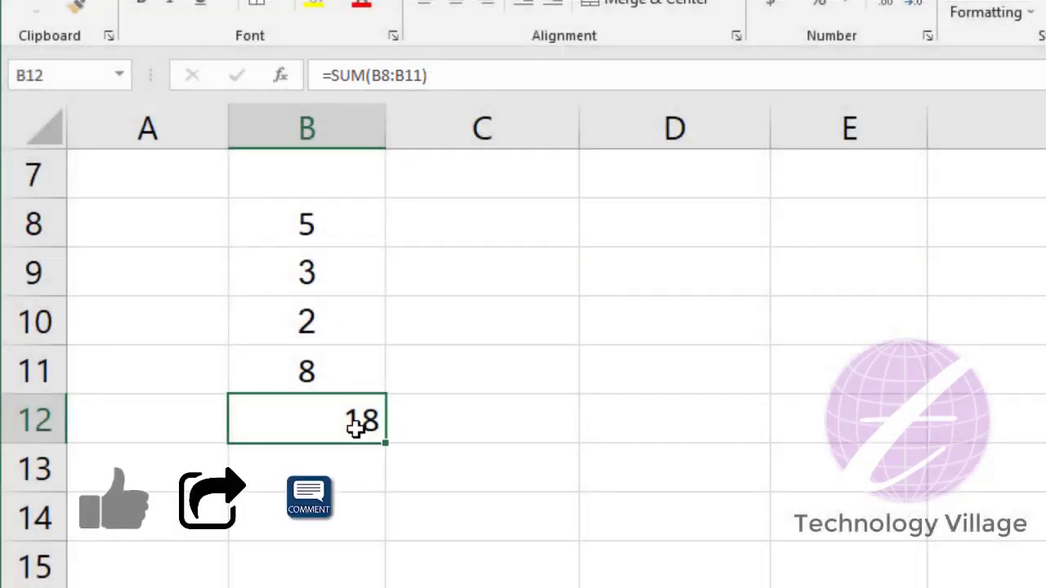
Enter 10 in cell C8 and 5 in cell C9.
left_click(468, 219)
type("10")
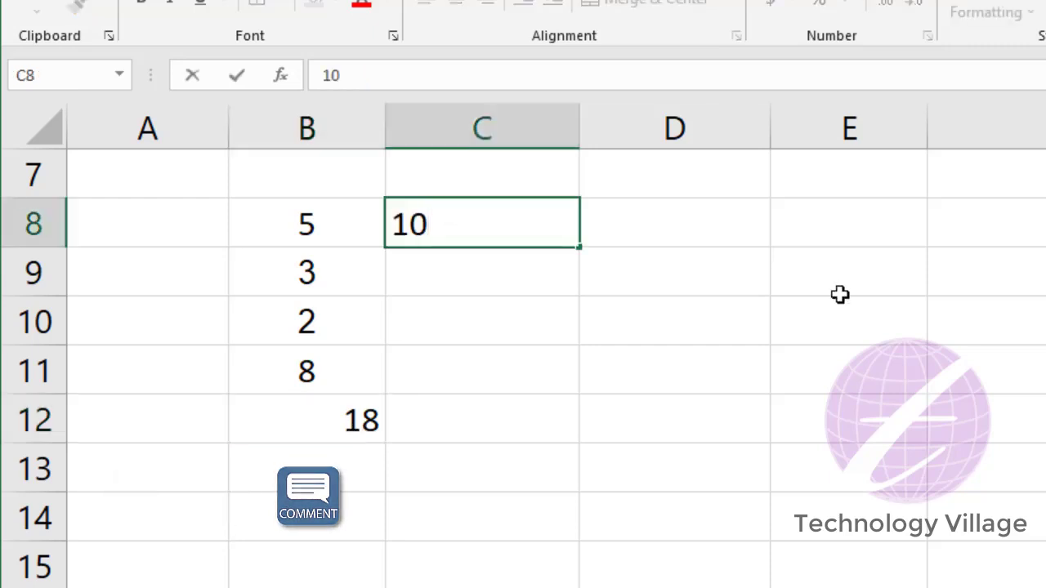
key("Return")
type("5")
key("Return")
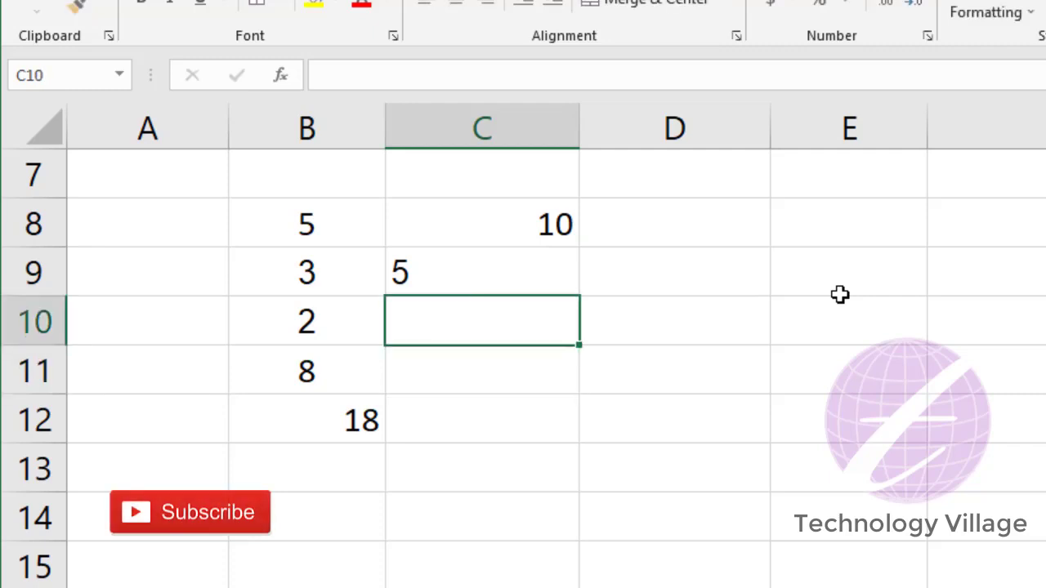
Center the two numbers in cells C8:C9 horizontally.
key("Up")
key("Up")
key("shift+Down")
key("shift+Down")
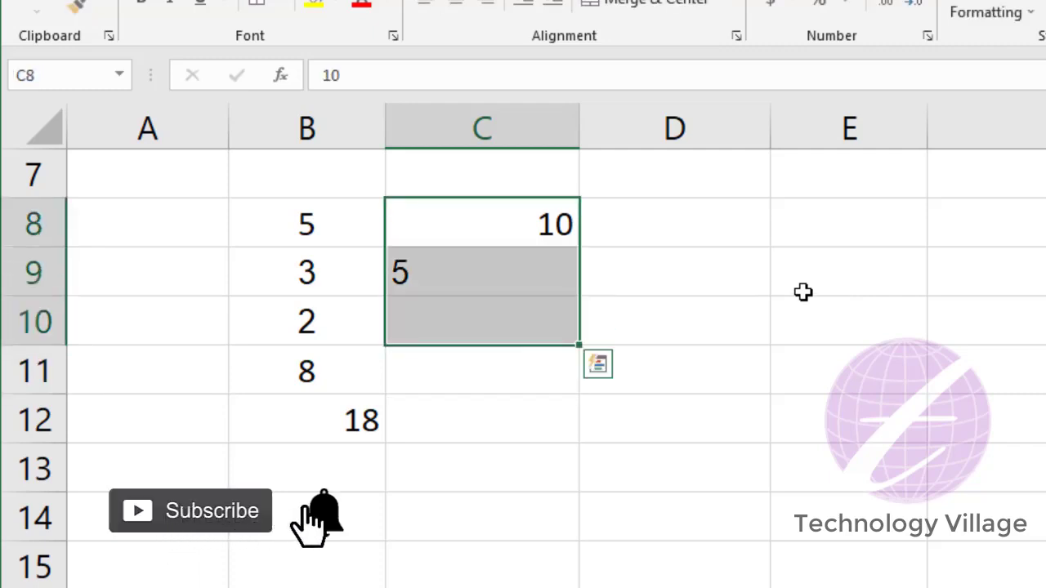
left_click(522, 325)
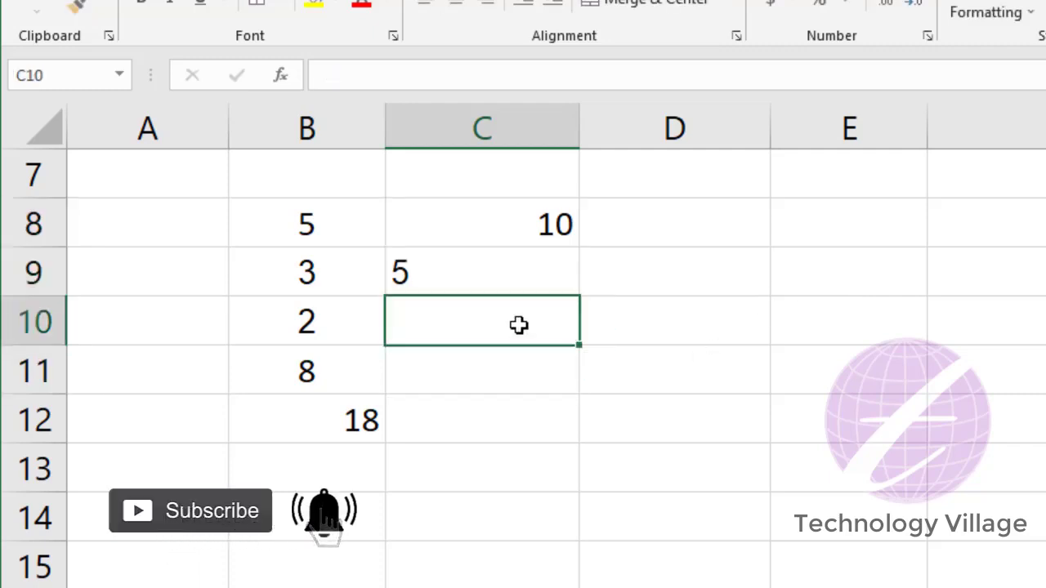
left_click(520, 231)
key("shift+Down")
left_click(459, 57)
Subtract C9 from C8 with the formula =C8-C9 in cell C10 and center the result.
left_click(511, 386)
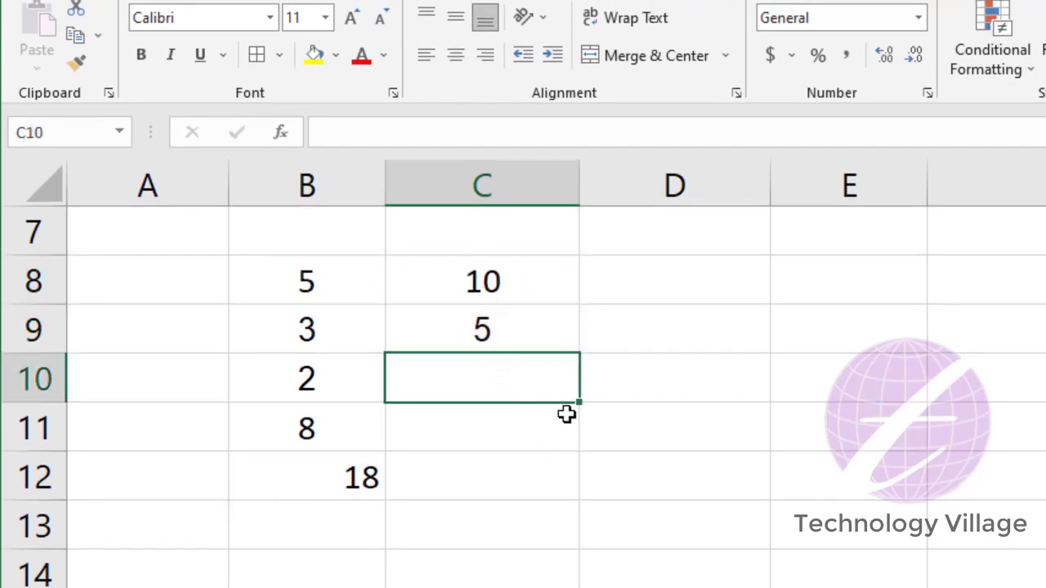
type("=c")
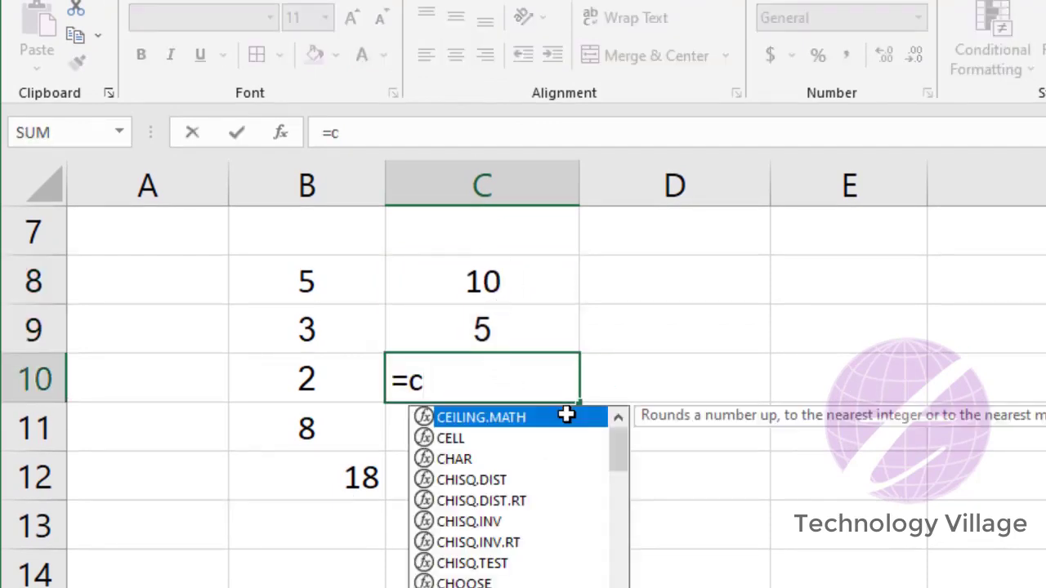
type("8-")
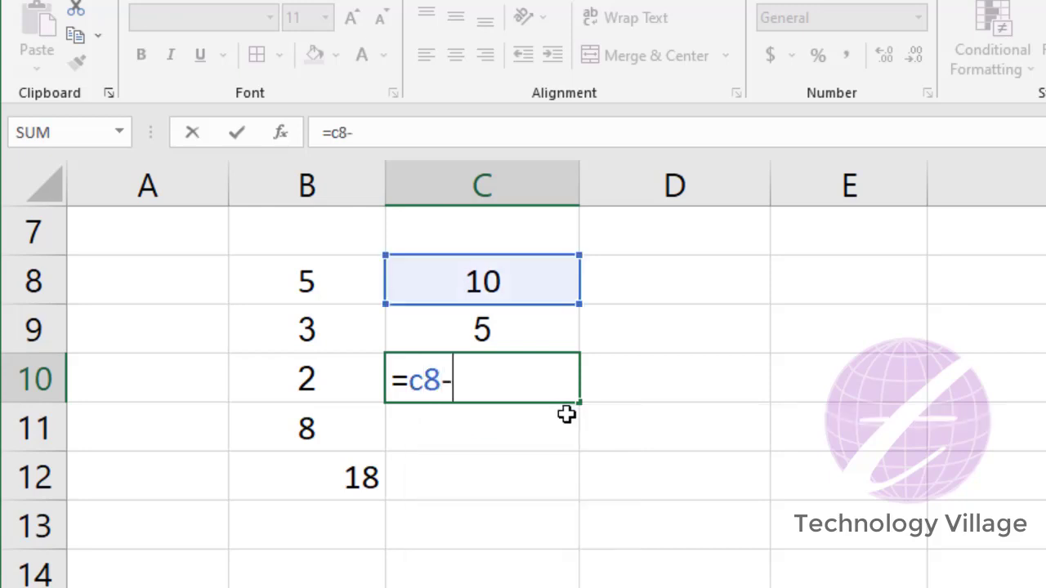
type("c9")
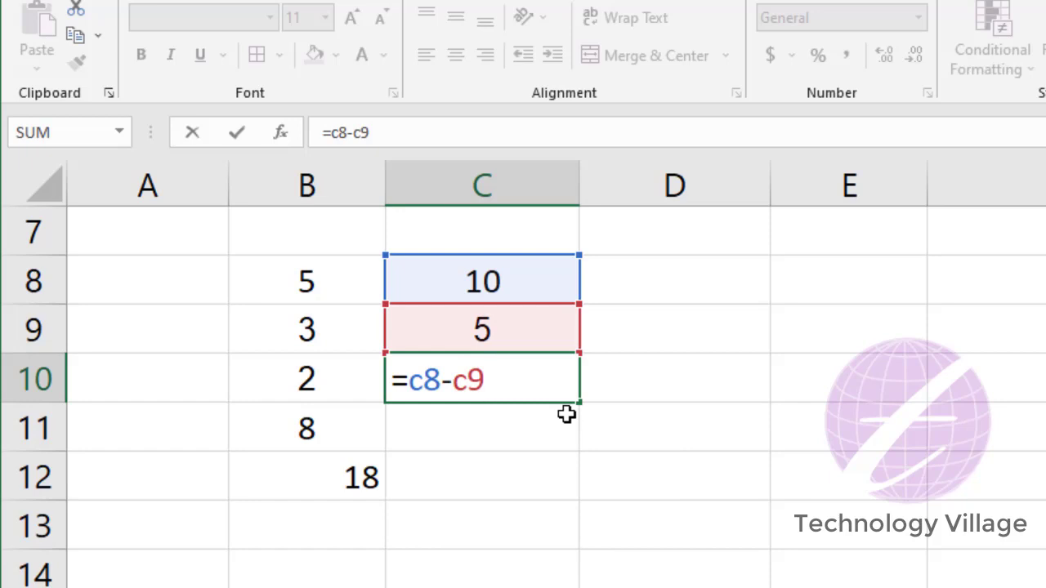
key("Return")
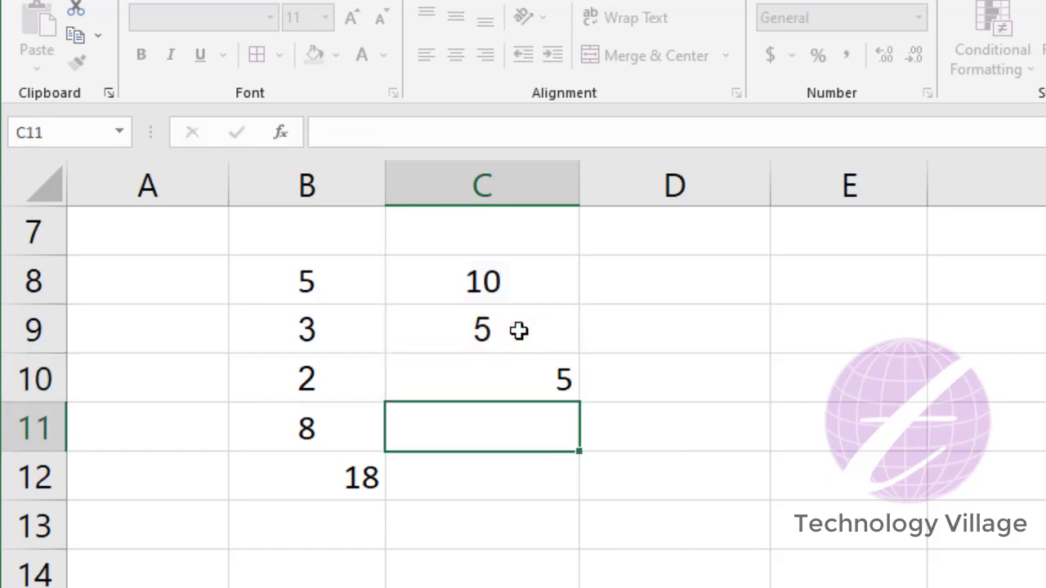
left_click(528, 372)
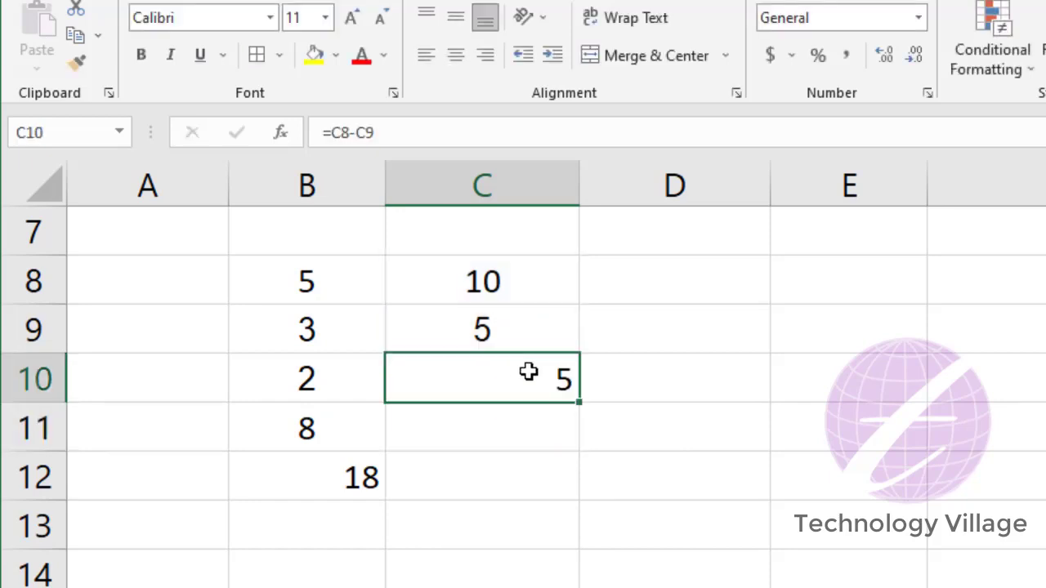
left_click(456, 55)
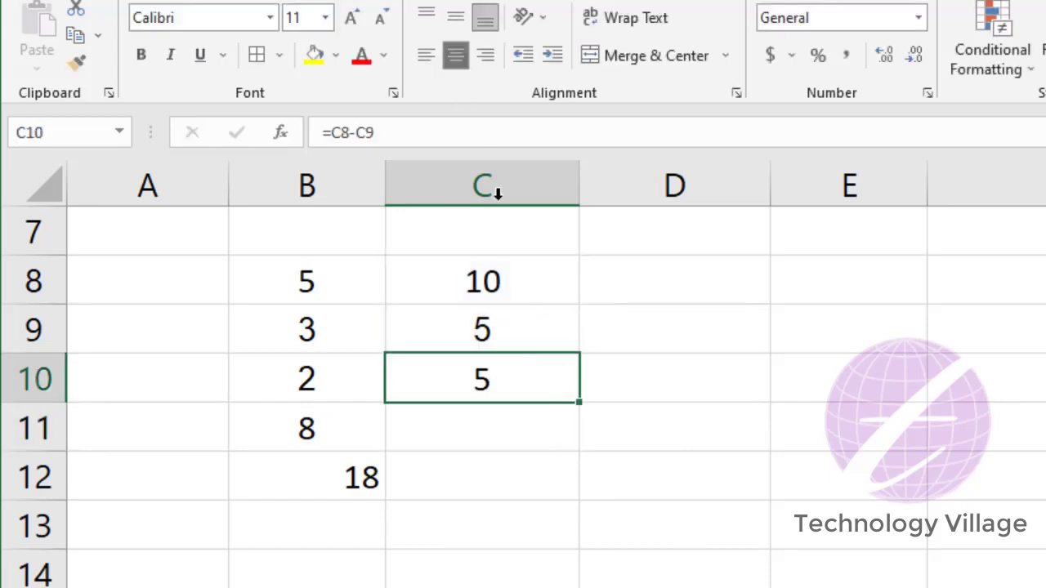
Replace the formula in cell C10 with =C8/C9 to divide the first number by the second.
double_click(509, 388)
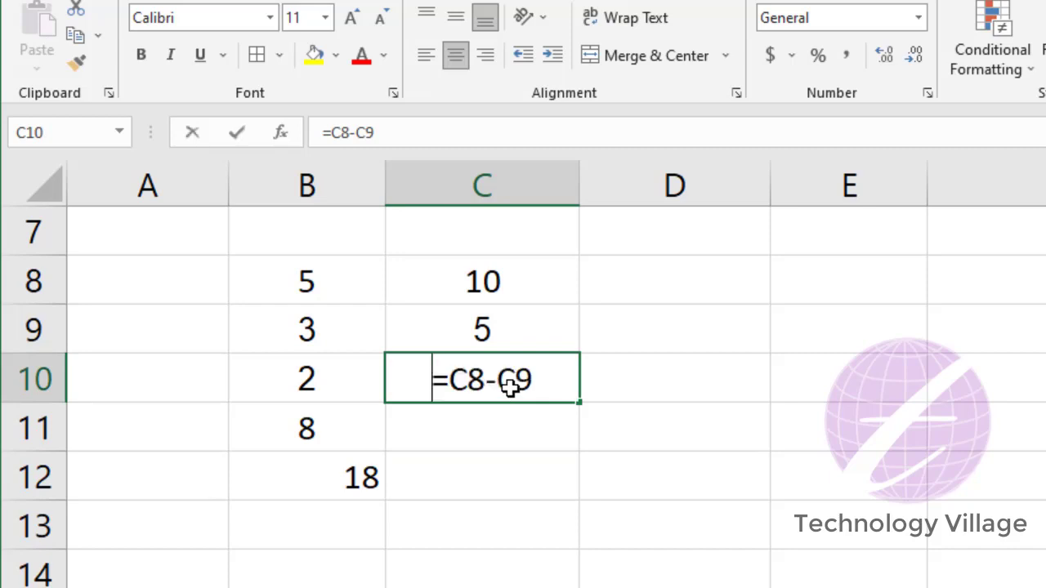
key("BackSpace")
key("BackSpace")
key("BackSpace")
key("BackSpace")
key("BackSpace")
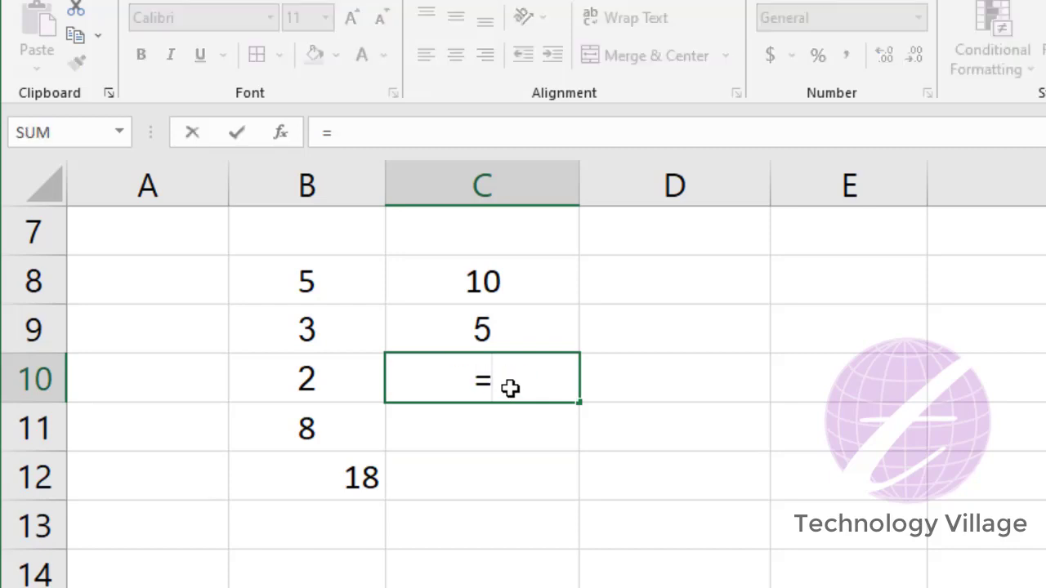
type("c8")
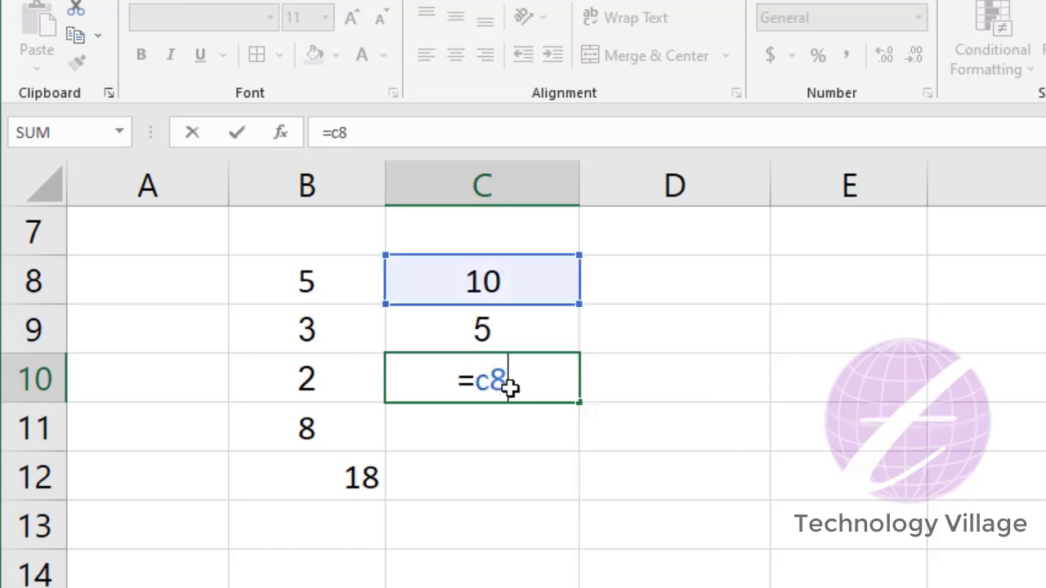
type("/")
type("c9")
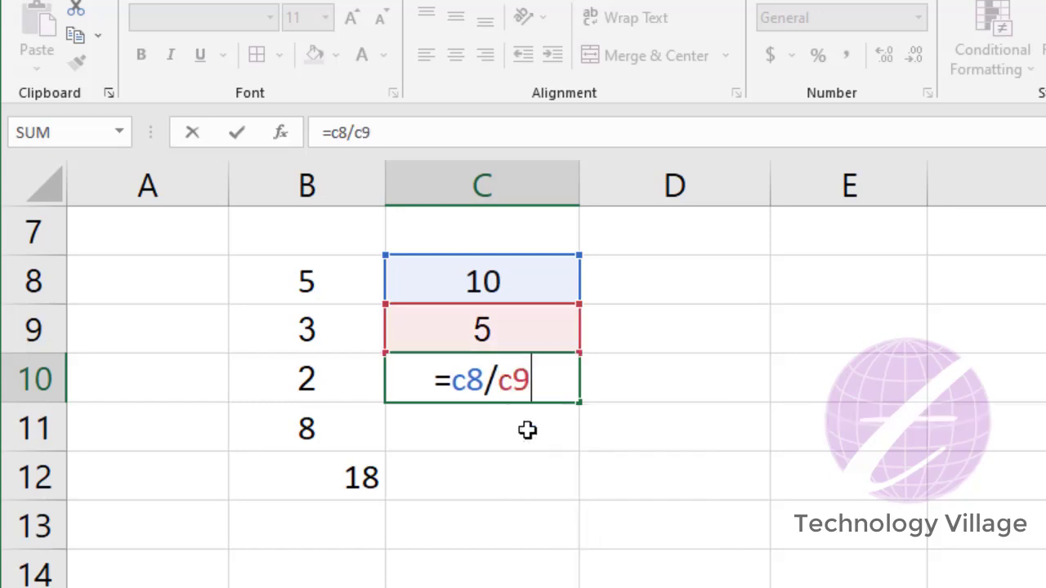
key("Return")
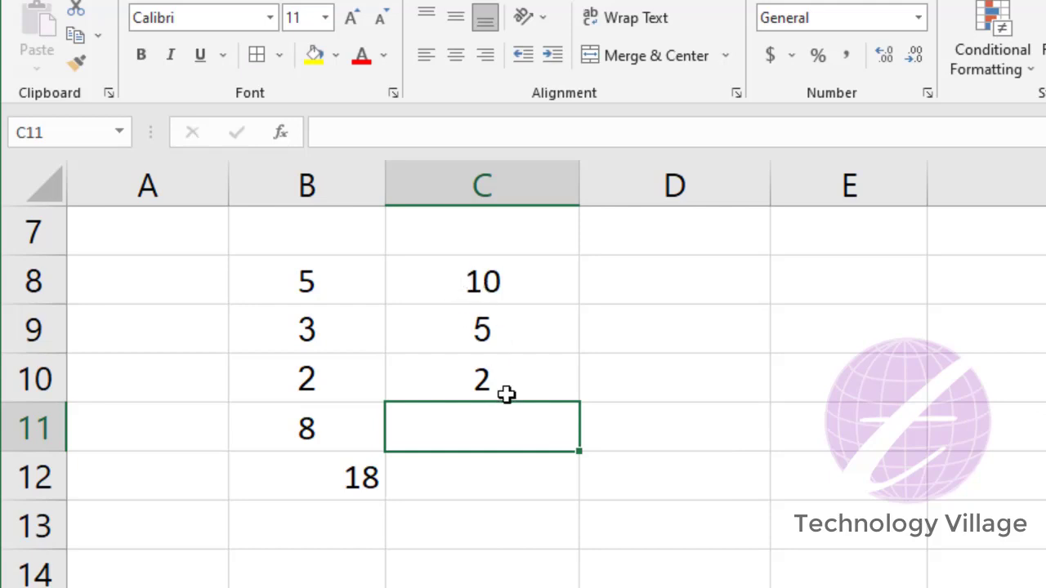
Clear cell C10 and multiply the two numbers above it with the formula =C8*C9.
left_click(507, 394)
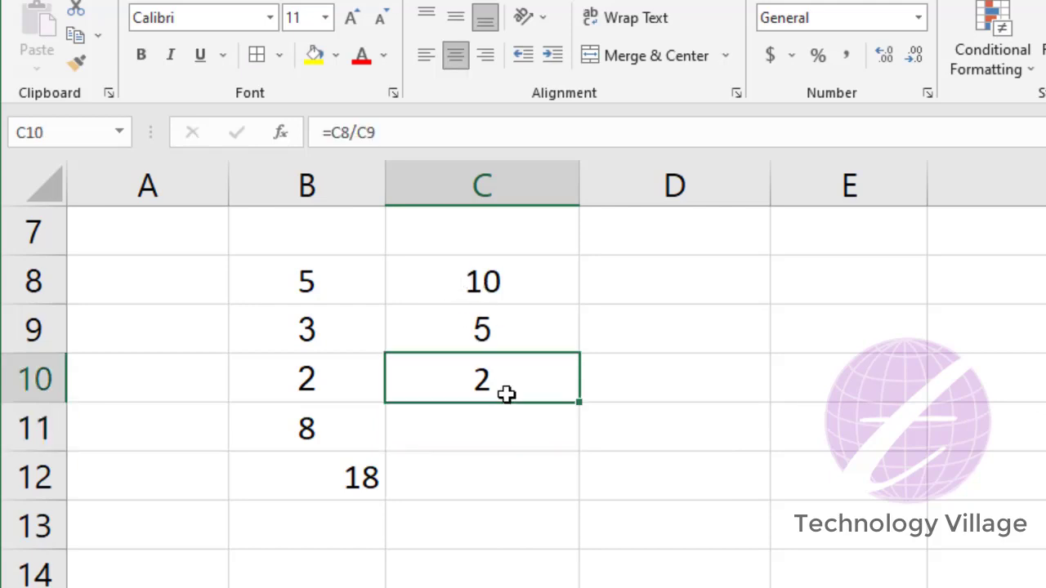
key("Delete")
type("=")
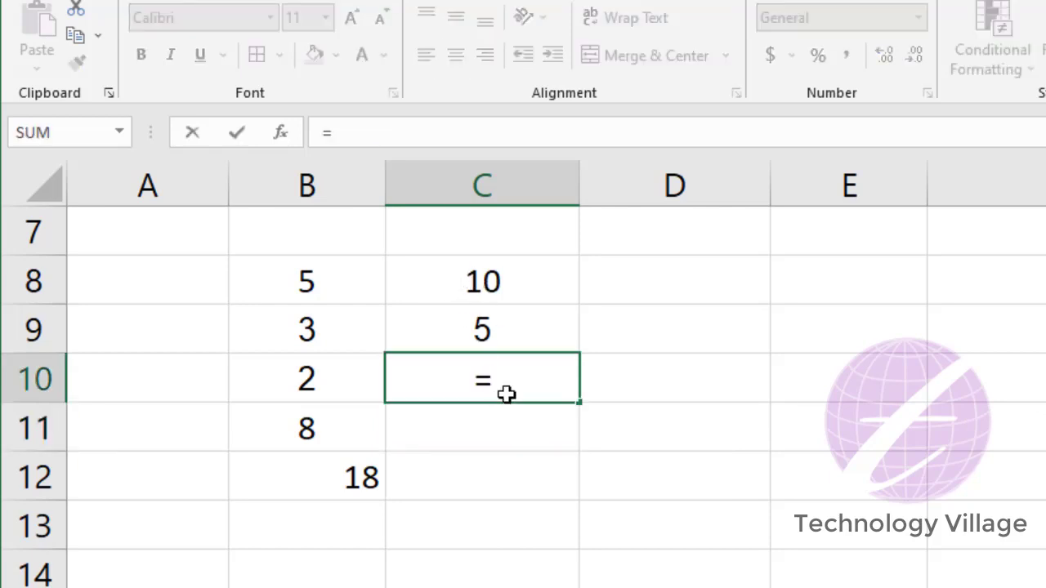
type("c8")
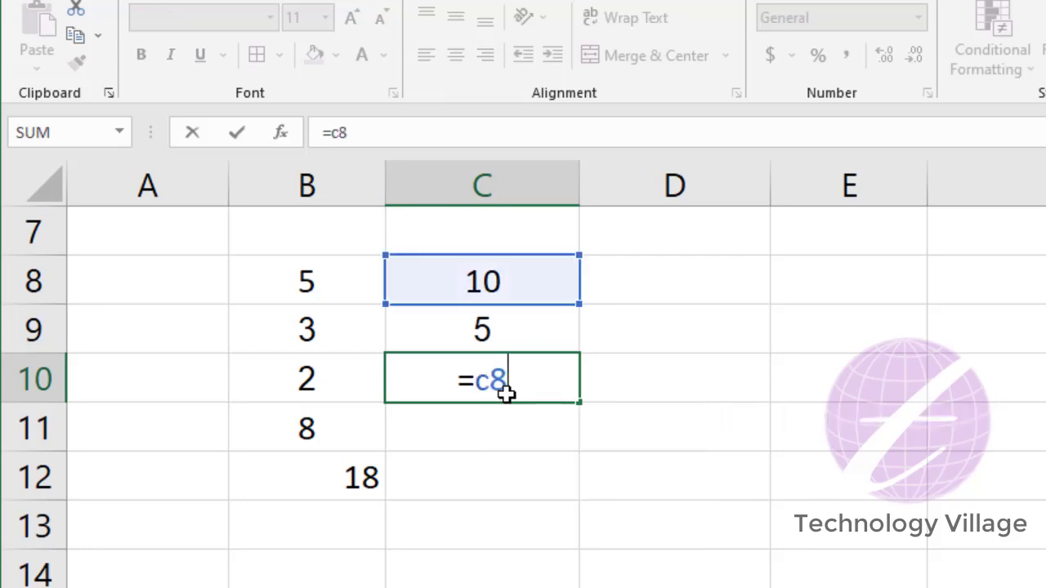
type("*")
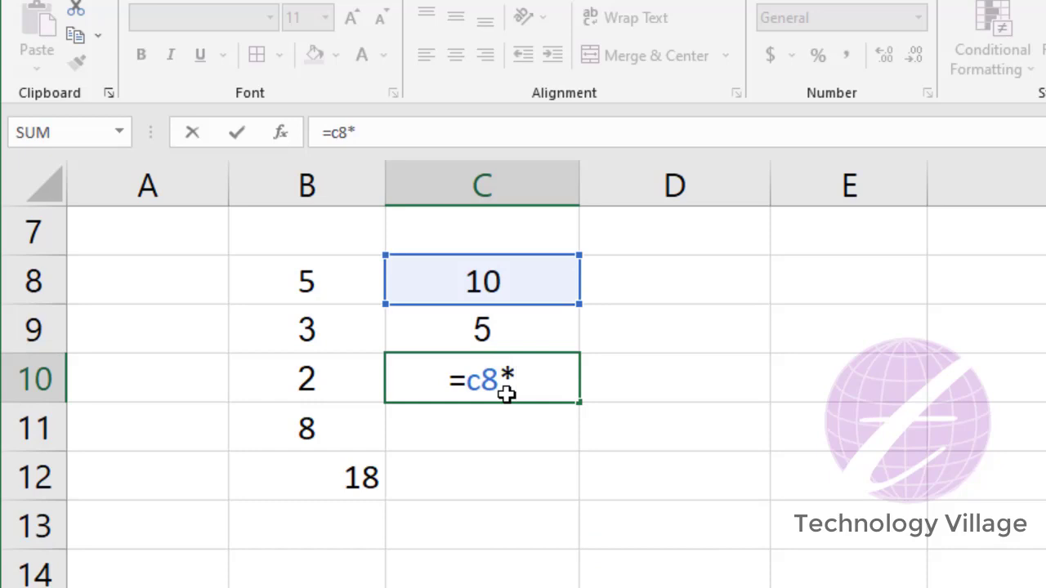
type("c9")
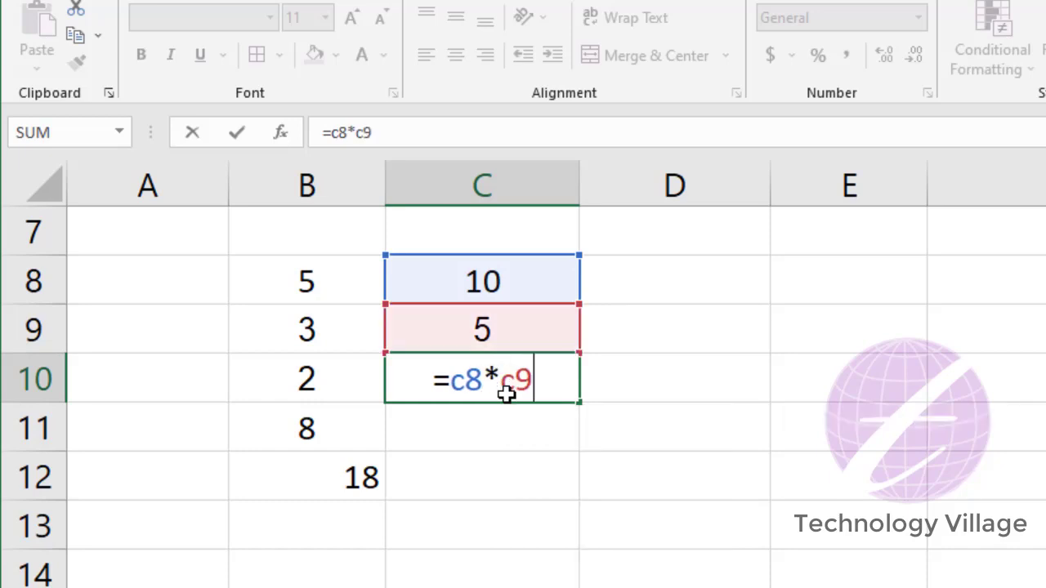
key("Return")
left_click_drag(495, 286, 511, 327)
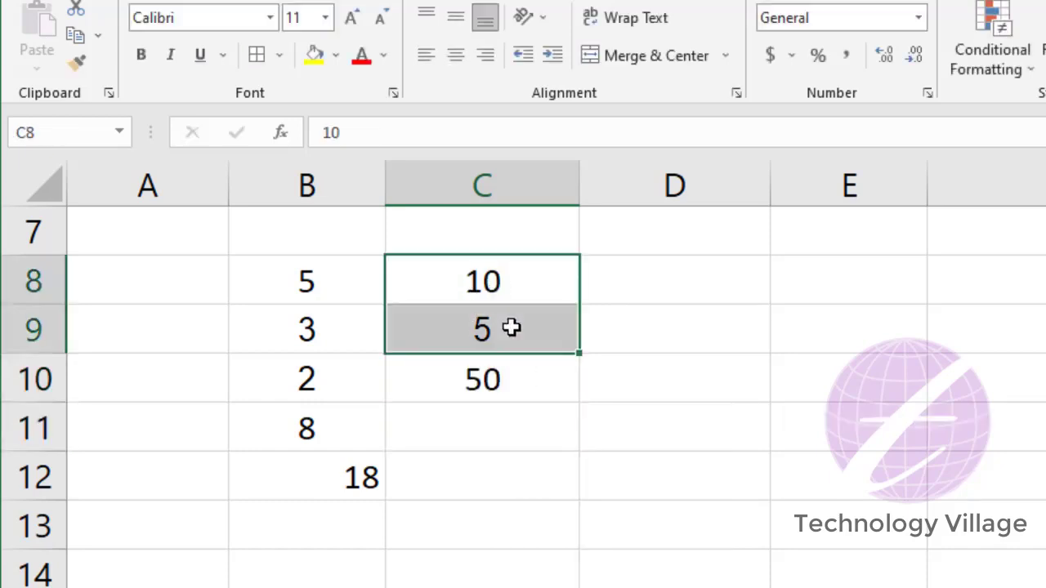
left_click(518, 380)
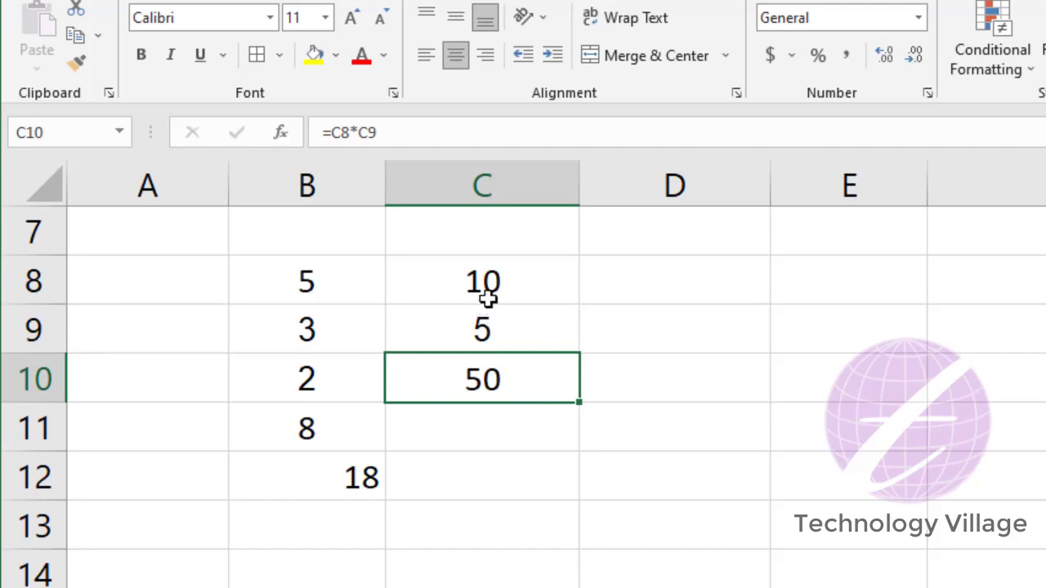
Clear cells C8:C10 and select cell B12, which holds the column B total.
left_click_drag(494, 282, 509, 379)
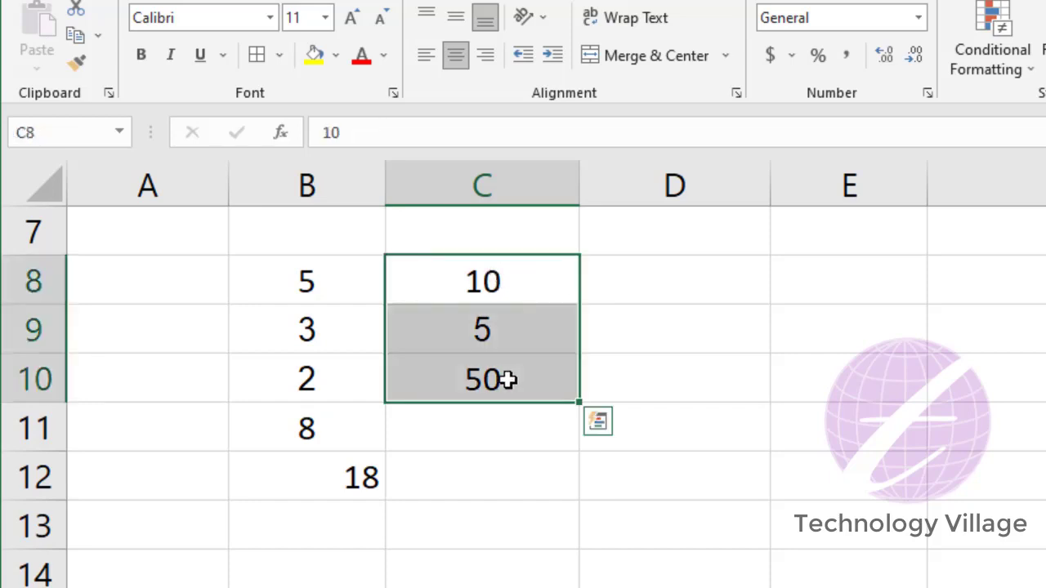
key("Delete")
left_click_drag(333, 282, 340, 434)
left_click(362, 472)
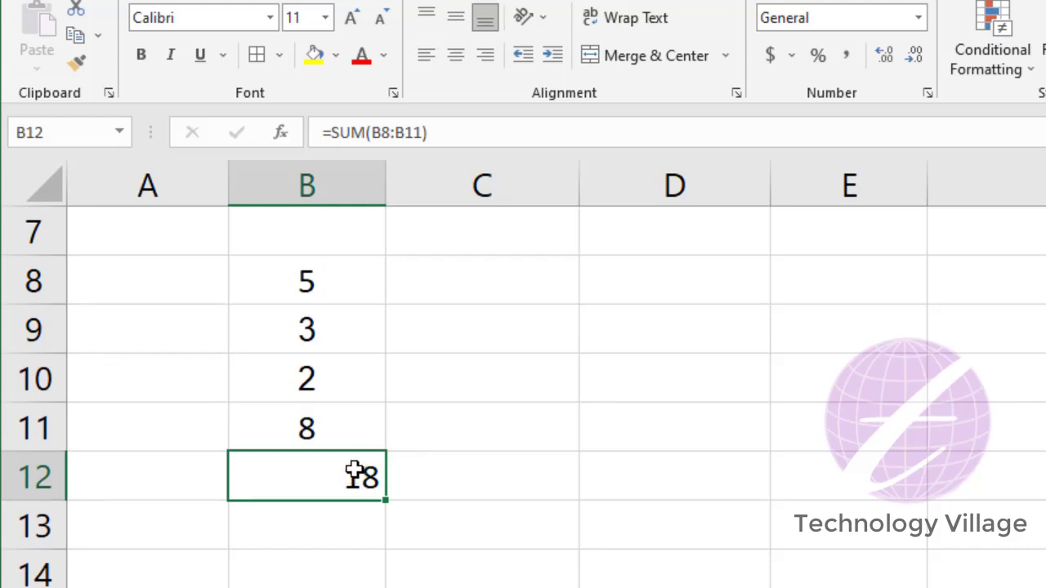
Enter 6, 2 and 7 in cells C8, C9 and C10.
left_click(462, 276)
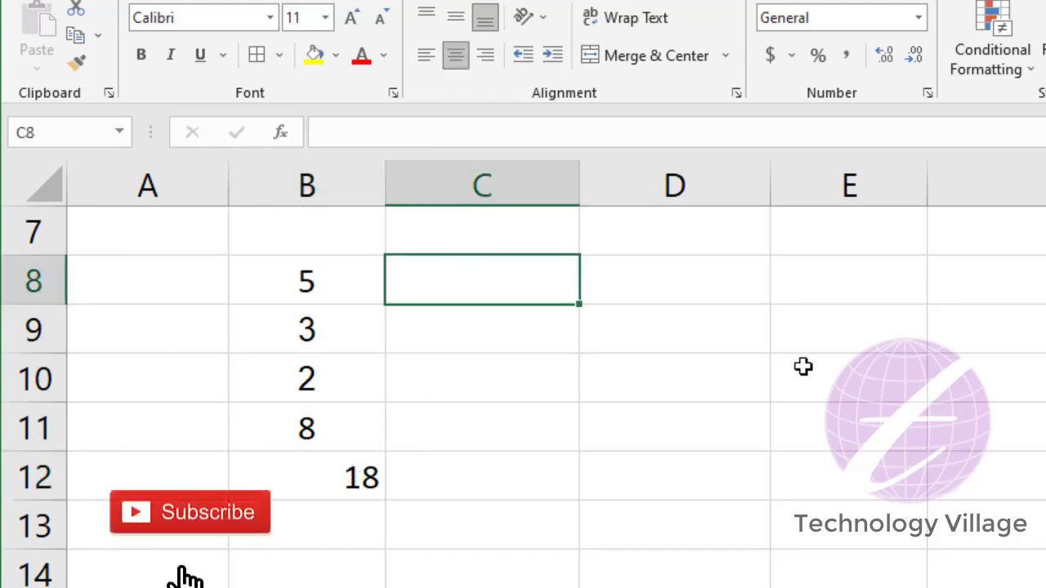
type("6")
key("Return")
type("2")
key("Return")
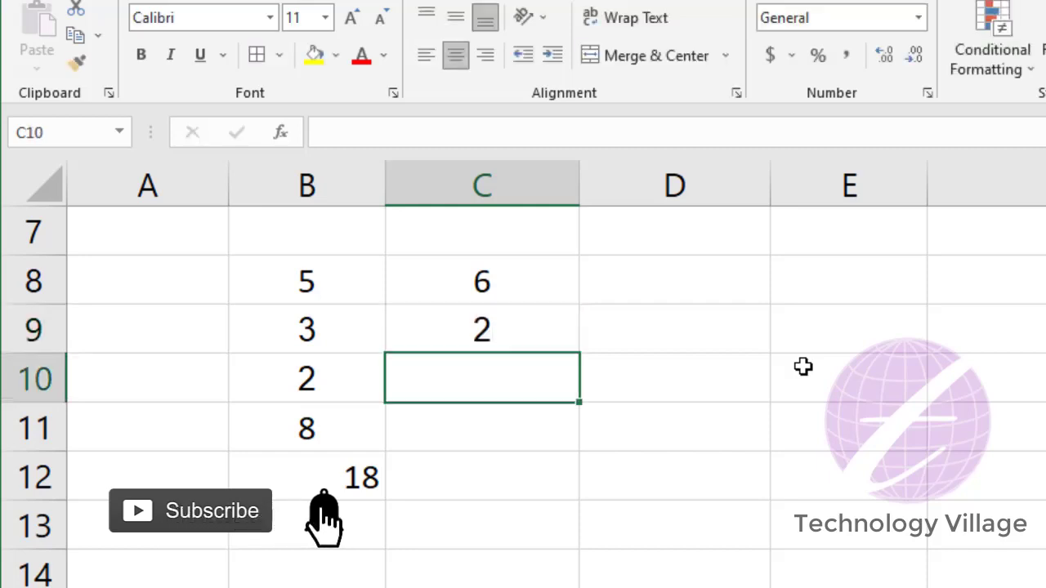
type("7")
key("Return")
Enter 3, 4 and 9 in cells D8, D9 and D10.
key("Up")
key("Up")
key("Right")
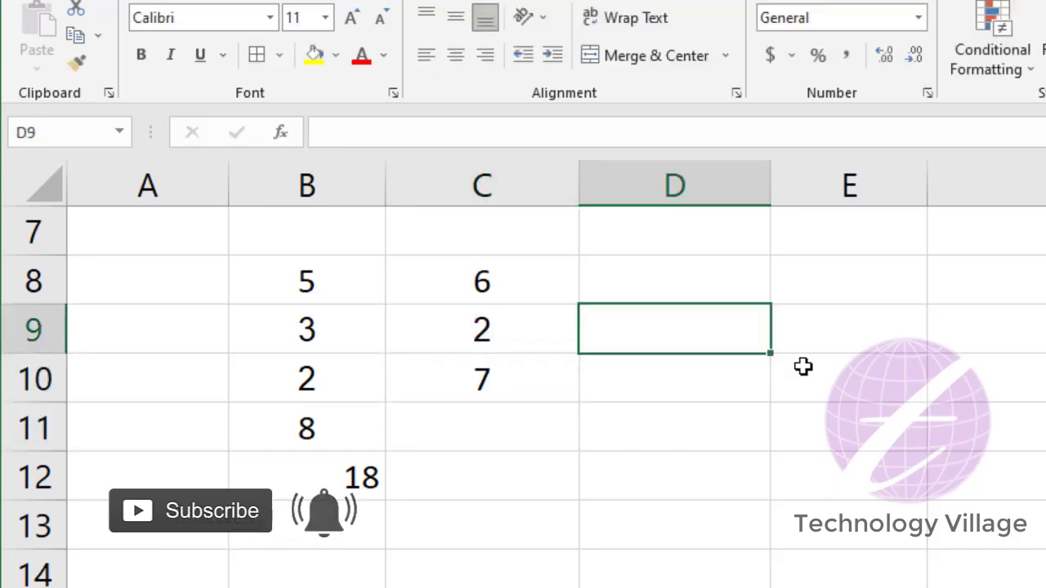
key("Up")
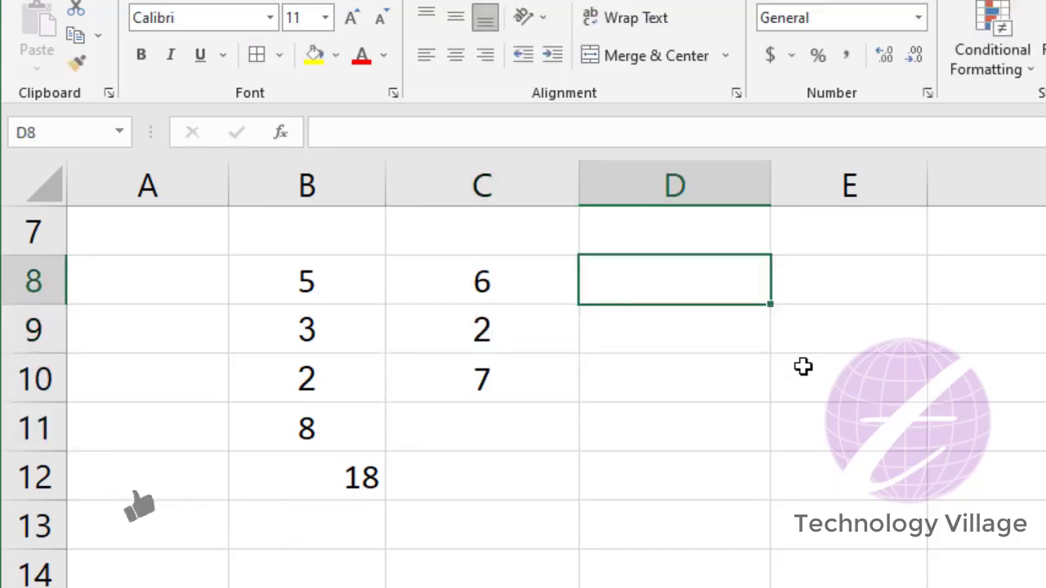
type("3")
key("Return")
type("4")
key("Return")
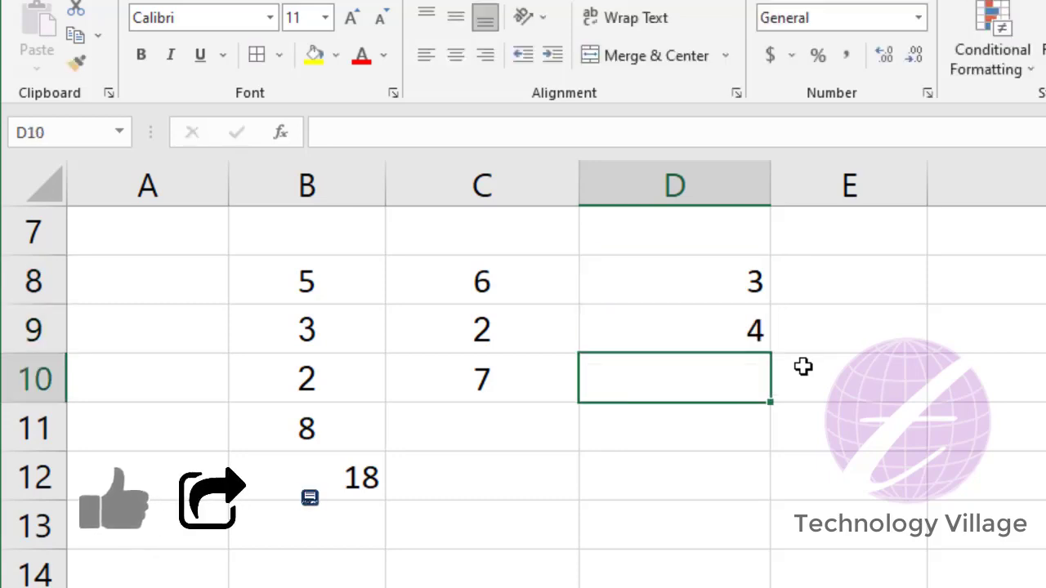
type("9")
key("Return")
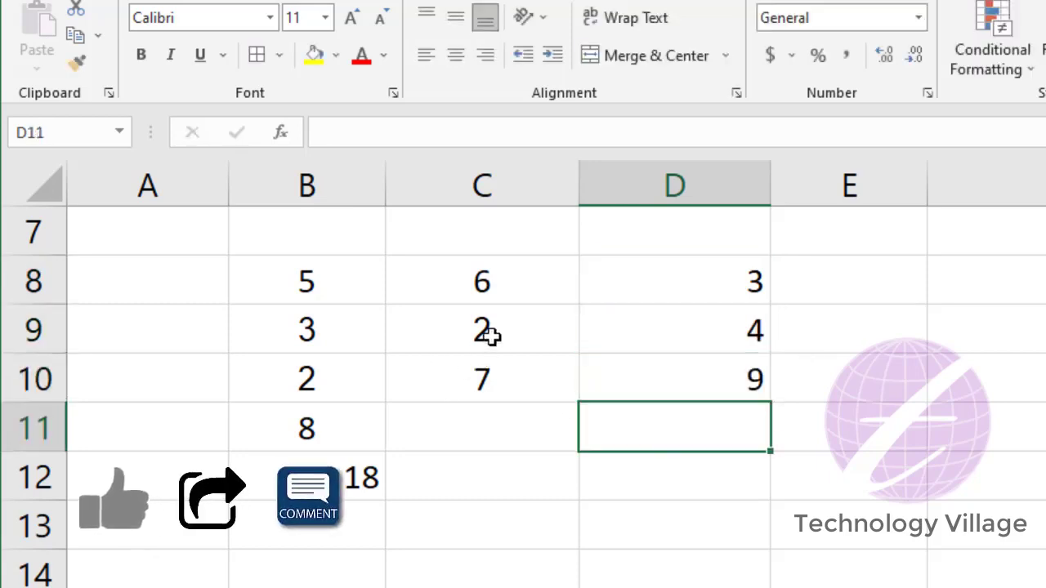
Fill the SUM formula from B12 across to C12:D12 and check each copied formula against its column.
left_click_drag(486, 280, 495, 373)
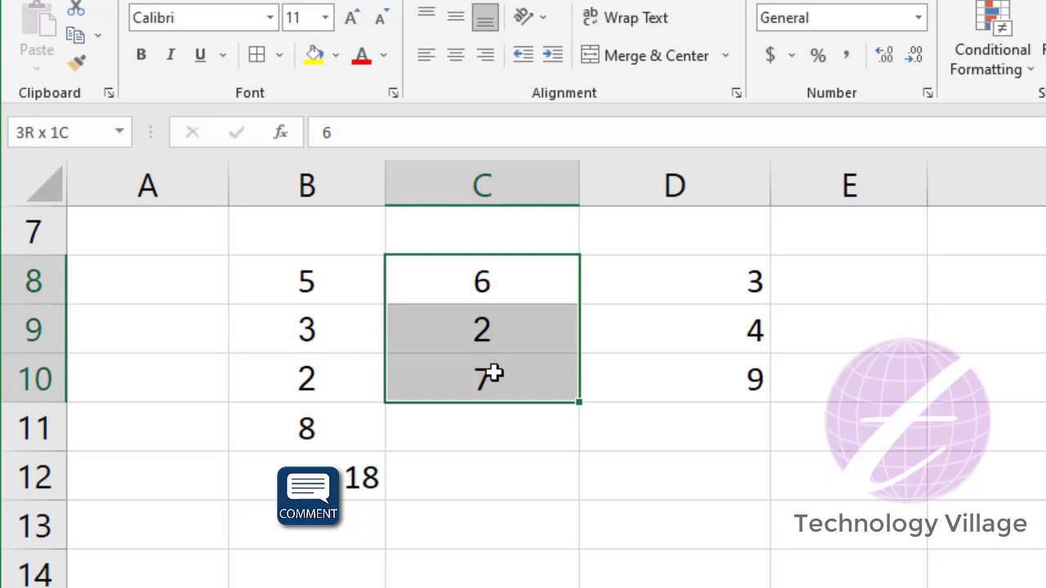
left_click(503, 482)
left_click_drag(744, 262, 739, 388)
left_click(739, 478)
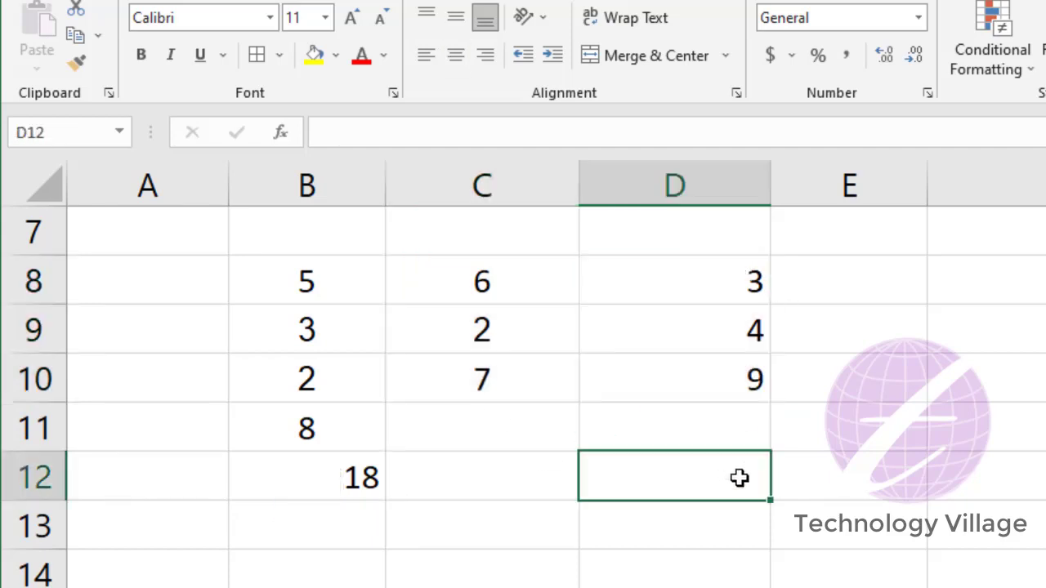
left_click_drag(486, 280, 494, 458)
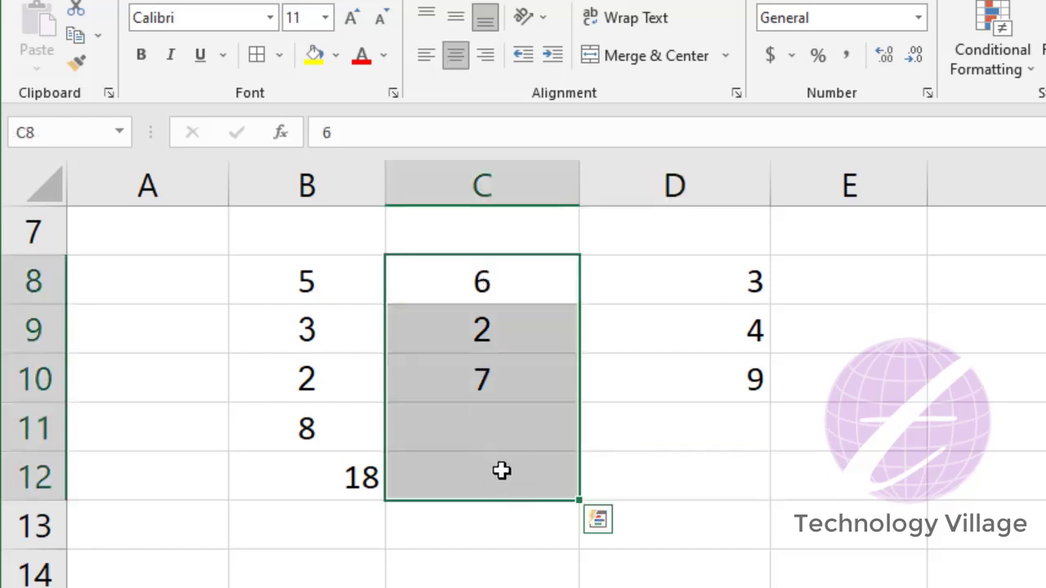
left_click(342, 477)
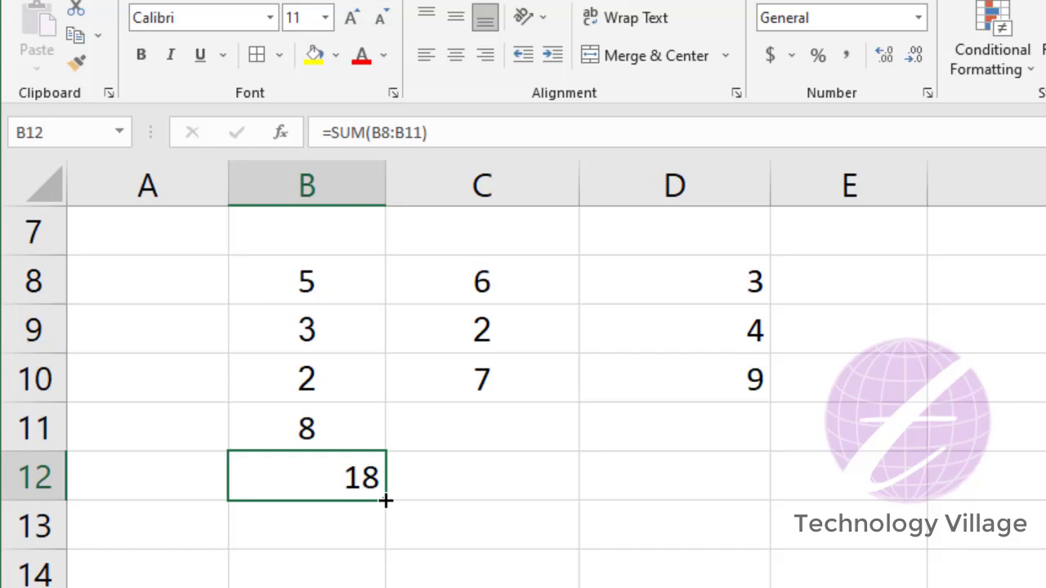
left_click_drag(386, 499, 752, 484)
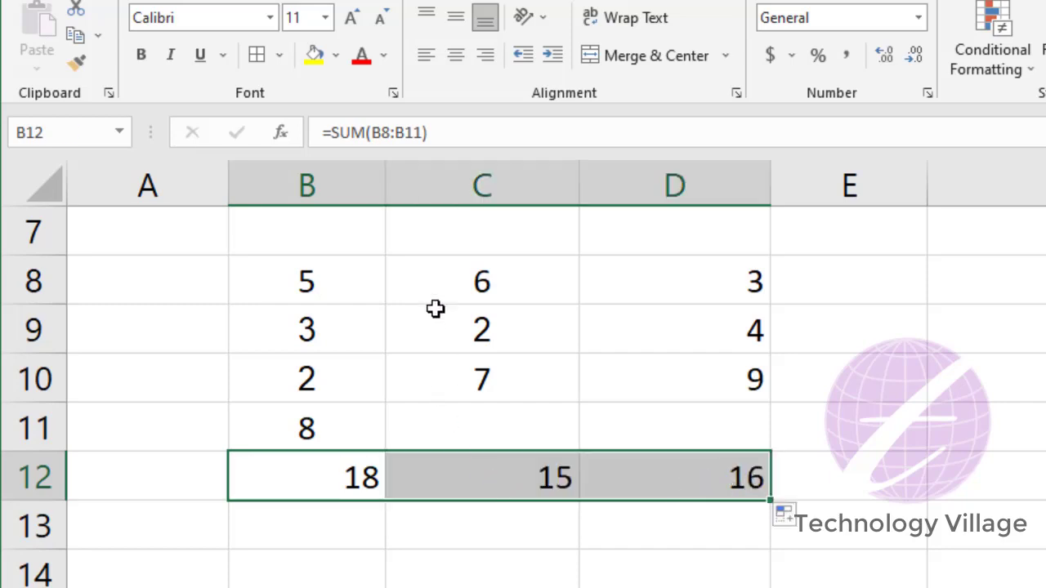
left_click_drag(491, 277, 508, 385)
left_click(520, 474)
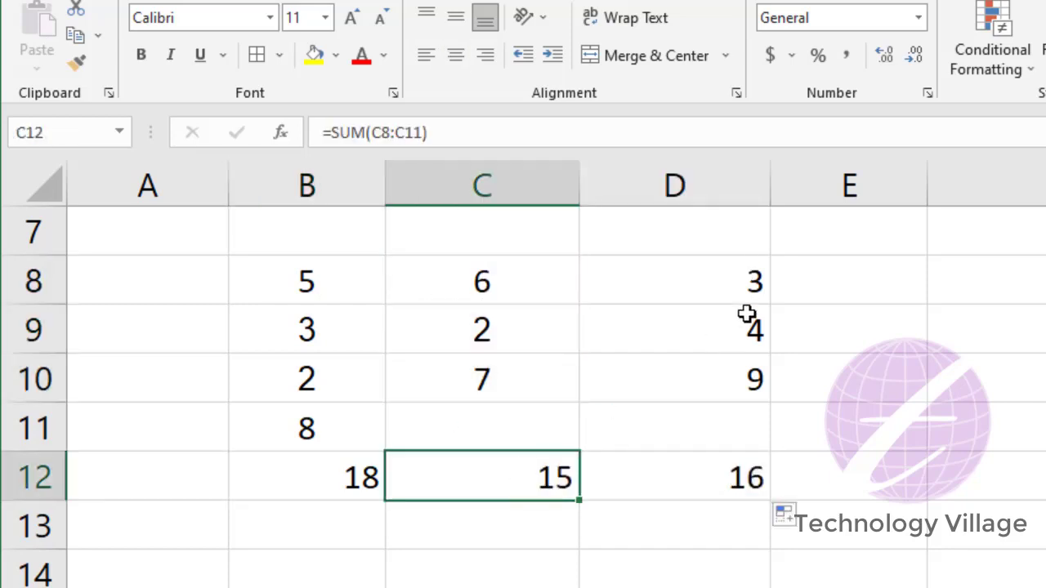
left_click_drag(745, 282, 743, 377)
left_click(736, 490)
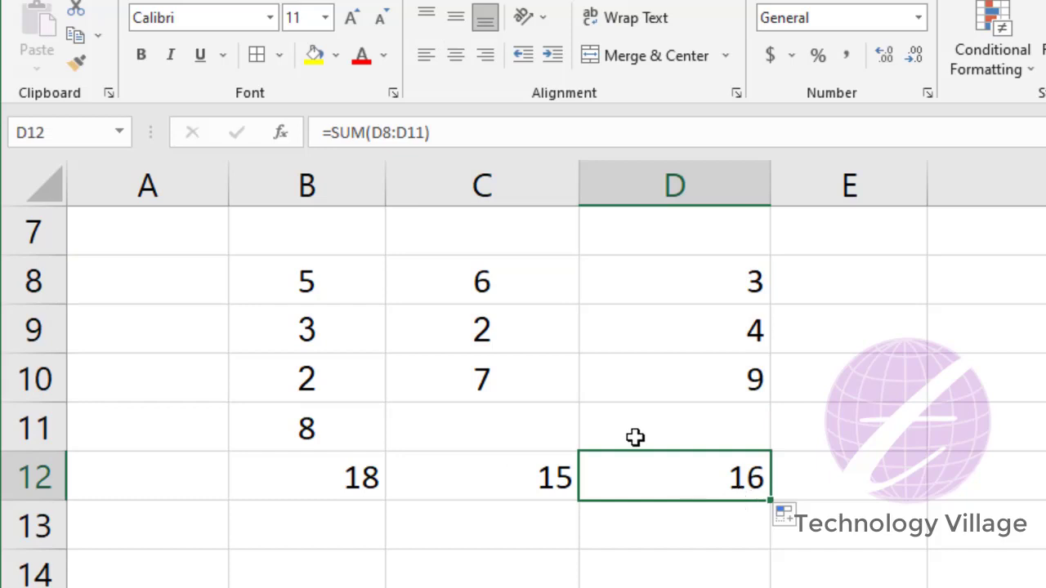
Enter 2 in cell C11 and change the value of cell D10 to 3.
left_click(497, 428)
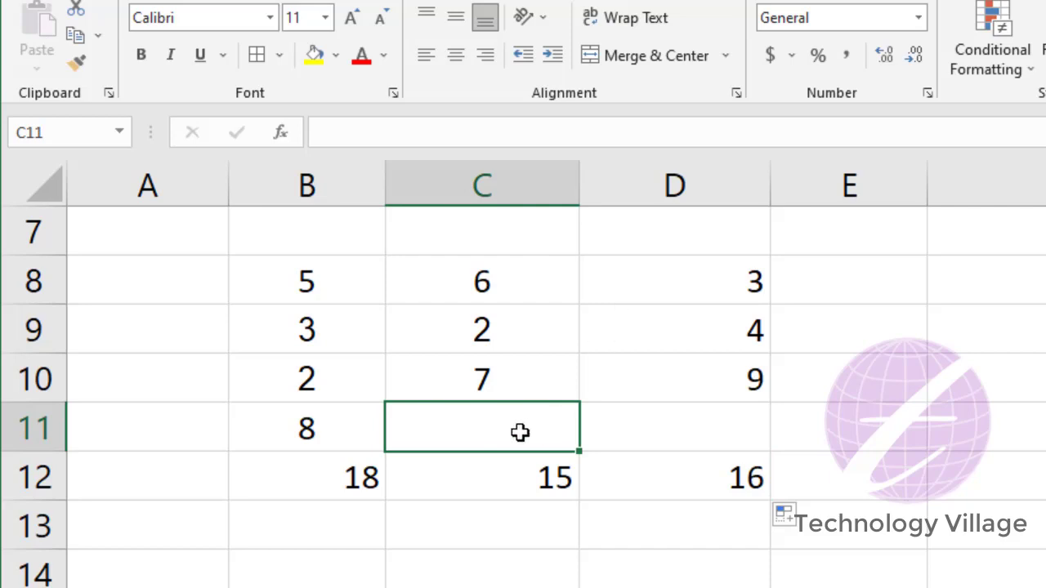
type("2")
key("Return")
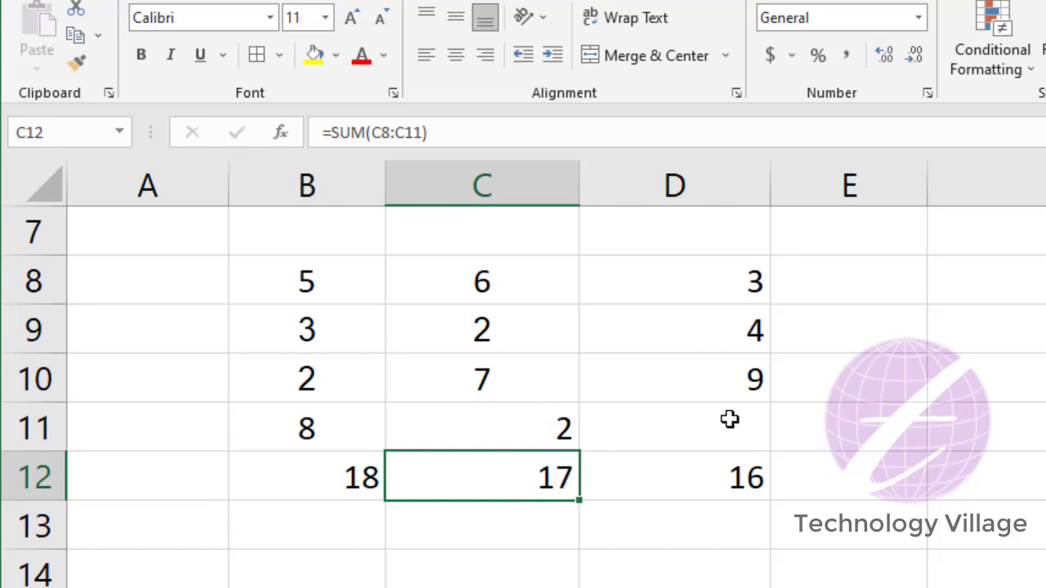
left_click(749, 380)
double_click(750, 381)
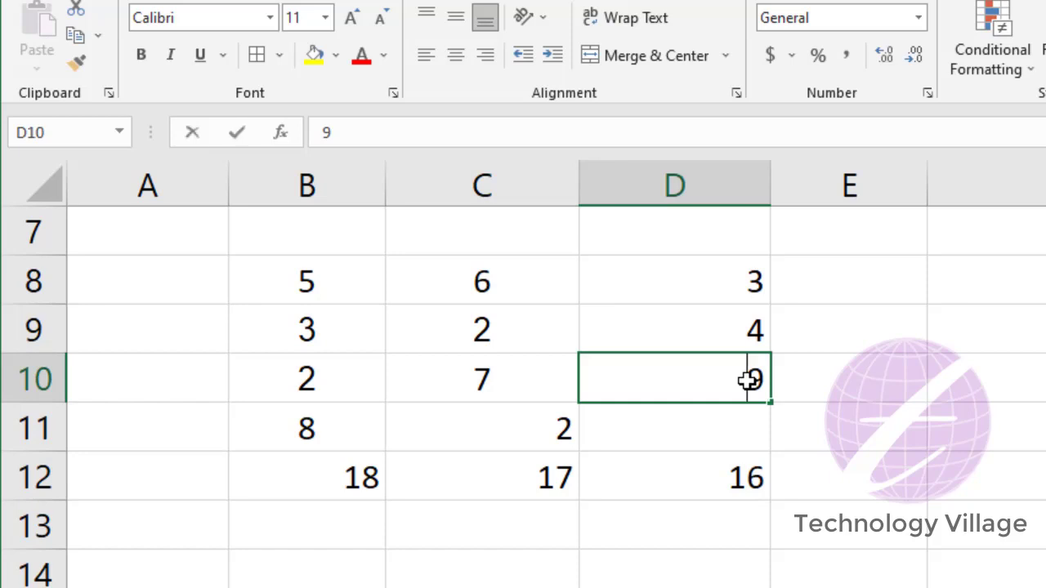
key("BackSpace")
type("3")
key("Return")
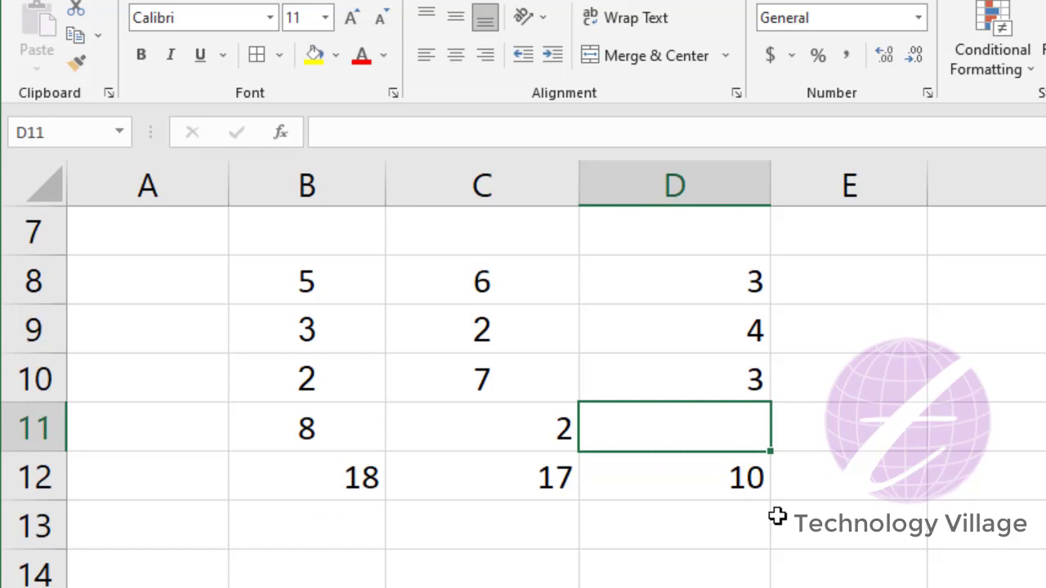
Clear the totals in B12:D12 and all the numbers in columns C and D from row 8 down.
left_click_drag(346, 476, 667, 481)
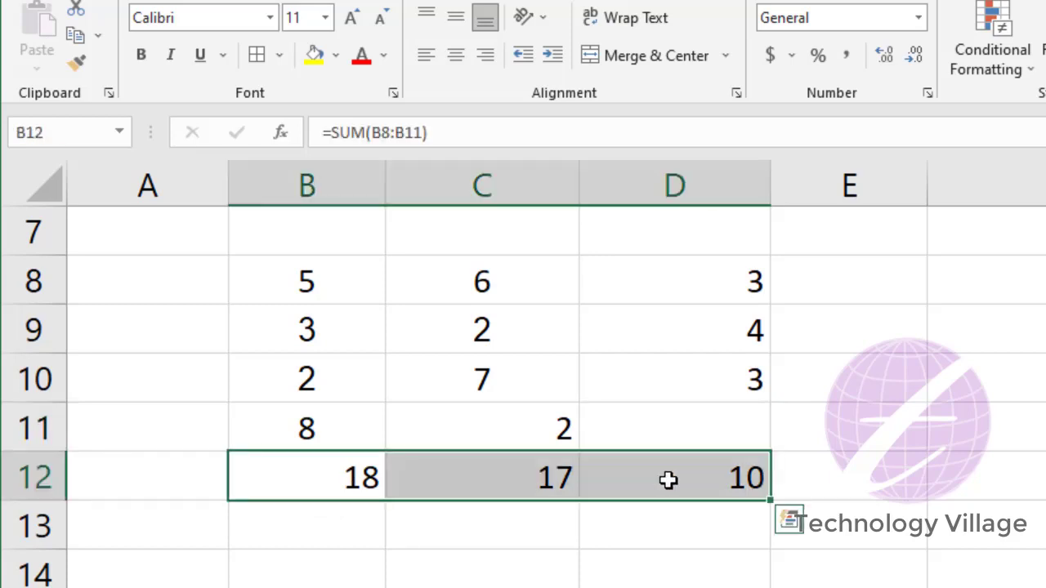
key("Delete")
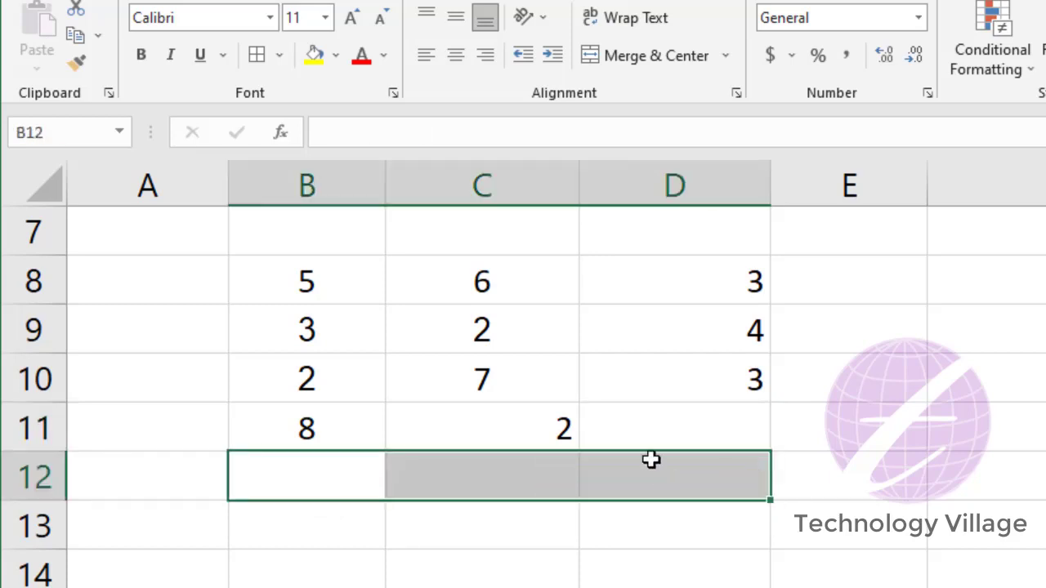
left_click_drag(506, 282, 715, 445)
key("Delete")
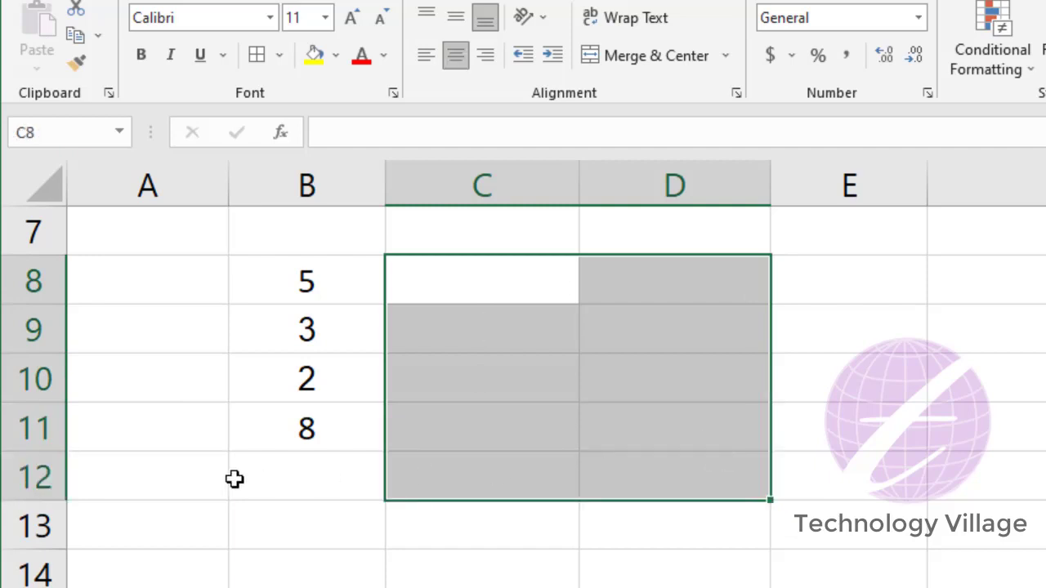
Total the numbers in B8:B11 into cell B12 with AutoSum and check the resulting formula.
left_click(305, 471)
left_click_drag(304, 281, 314, 470)
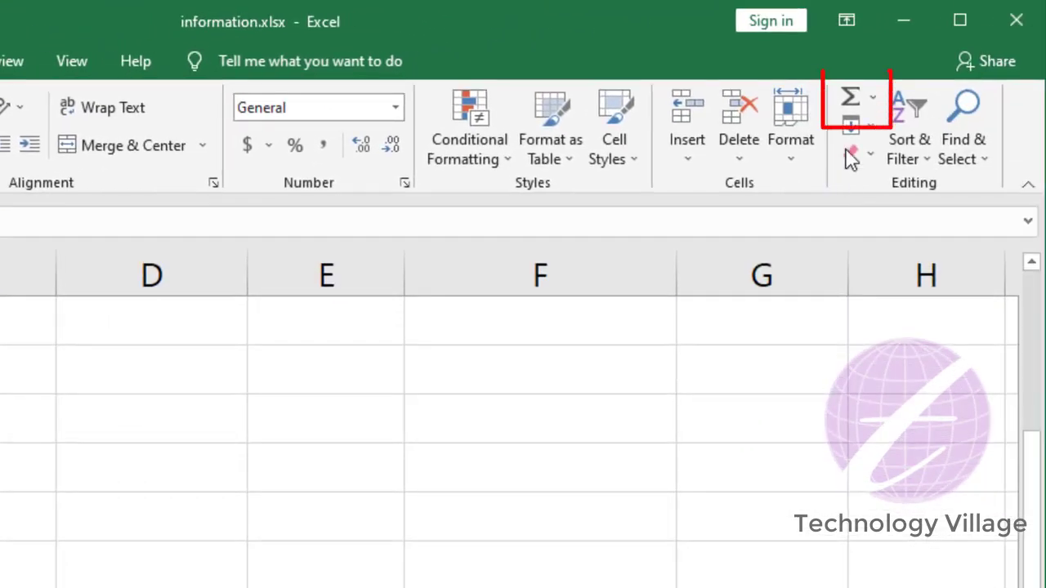
left_click(847, 100)
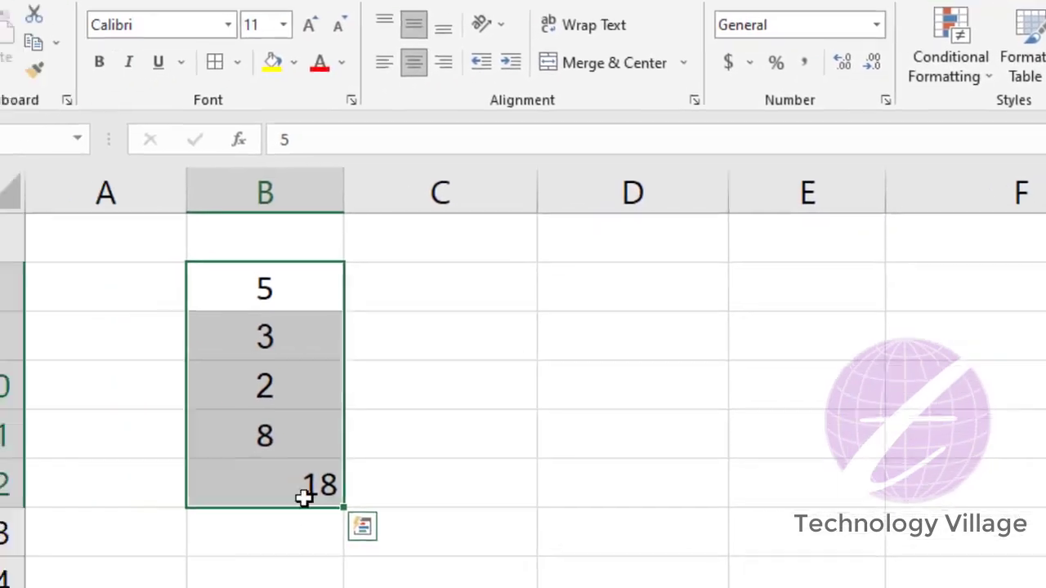
left_click(348, 485)
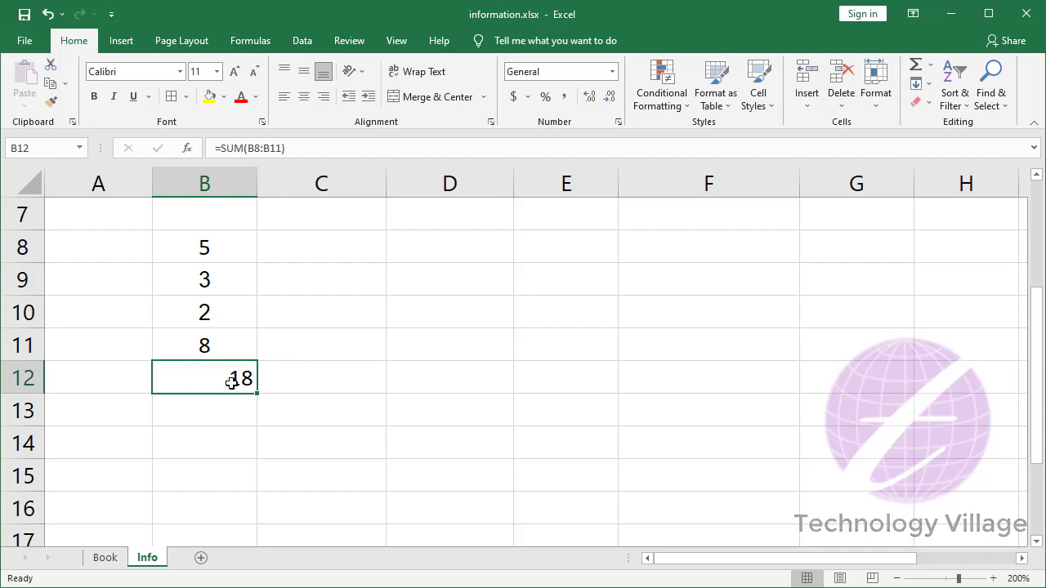
left_click(314, 389)
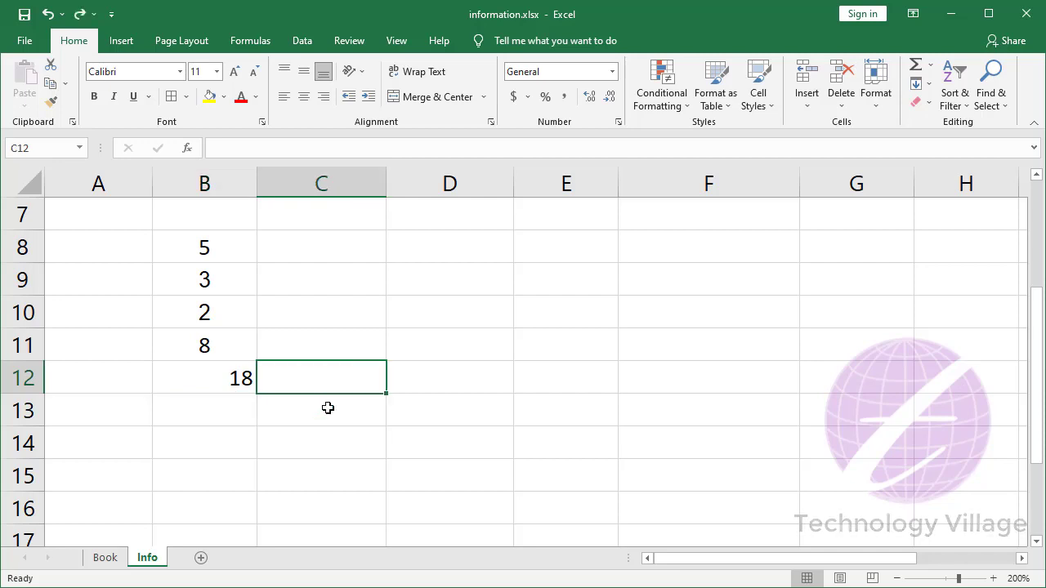